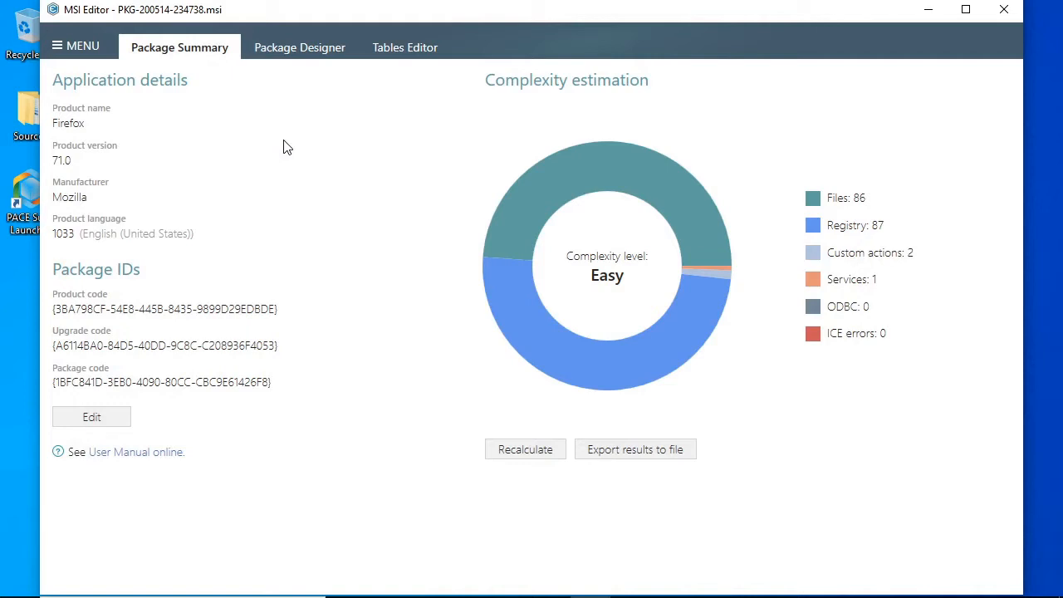
left_click(95, 50)
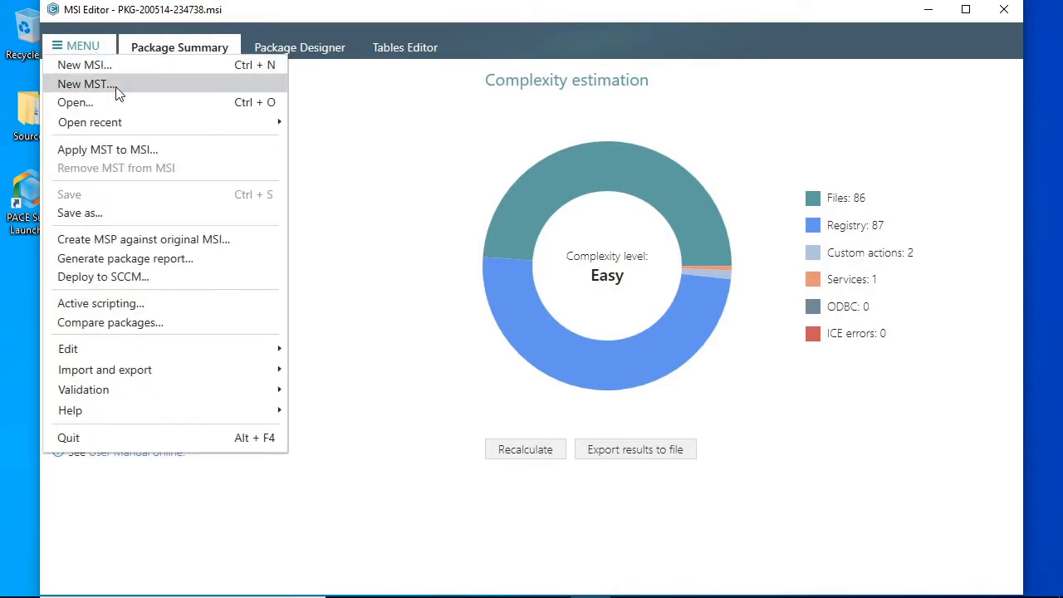
left_click(115, 84)
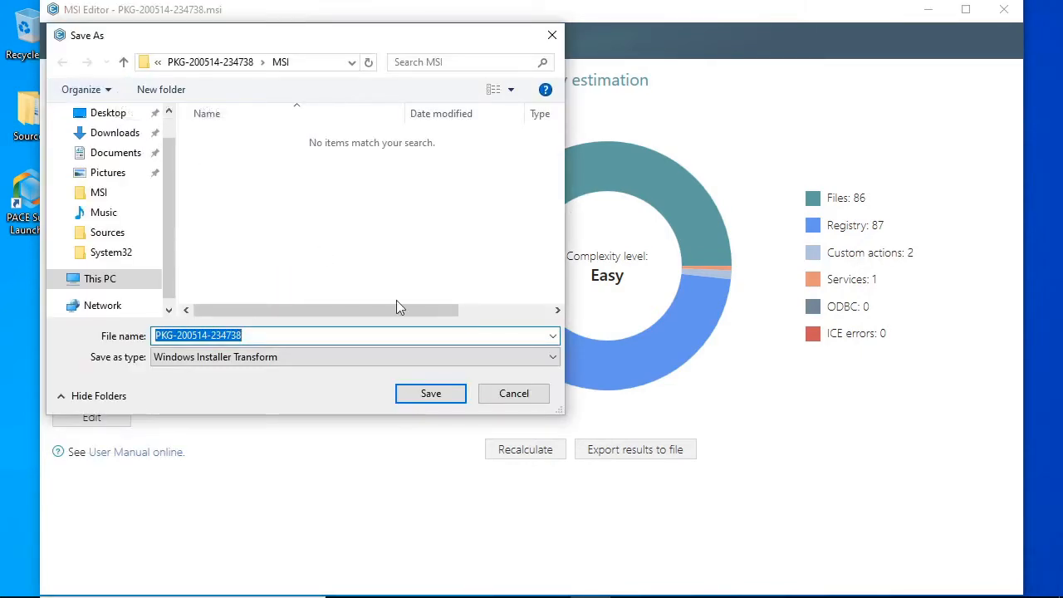
left_click(512, 396)
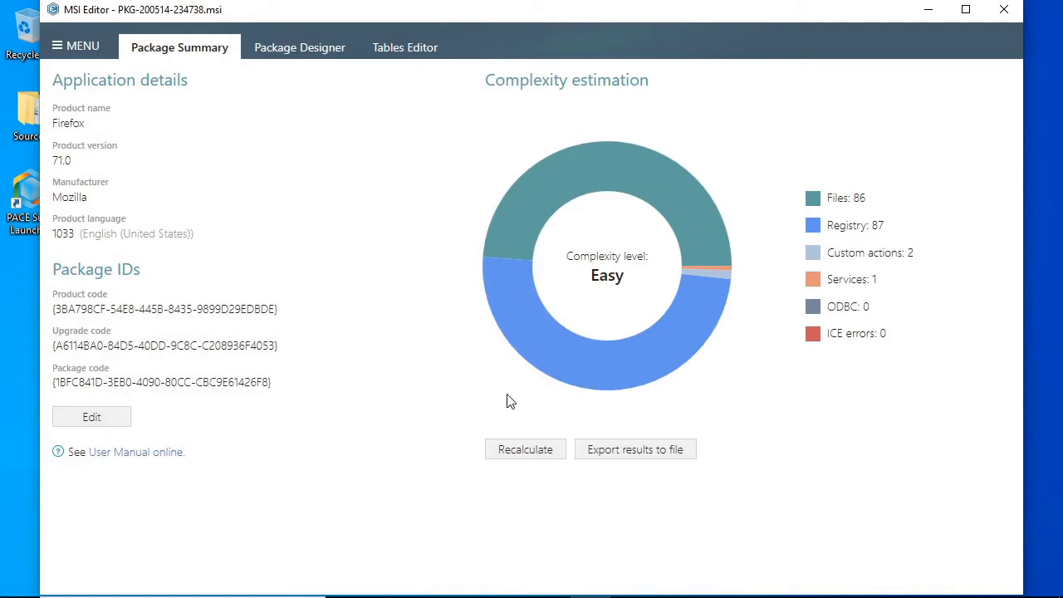
Look through the package's files and folders, including the contents of the Mozilla Firefox install folder
left_click(279, 48)
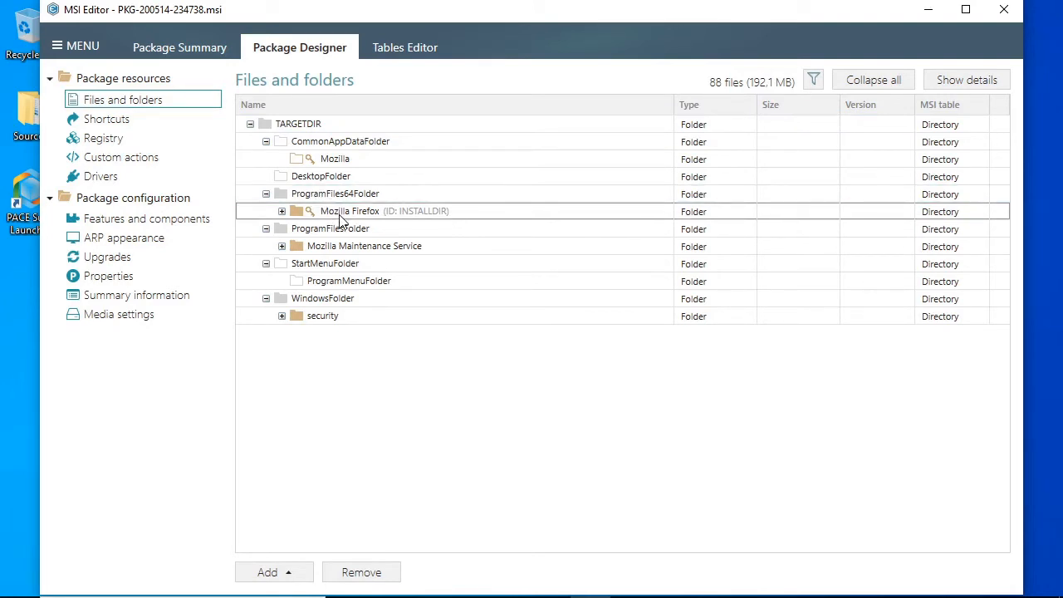
left_click(282, 212)
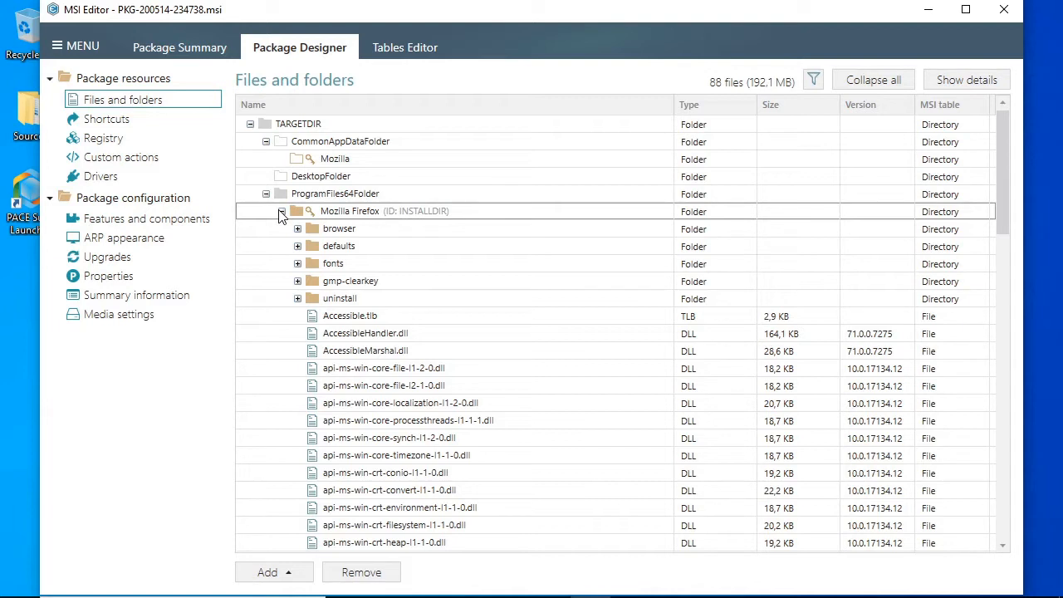
left_click(282, 212)
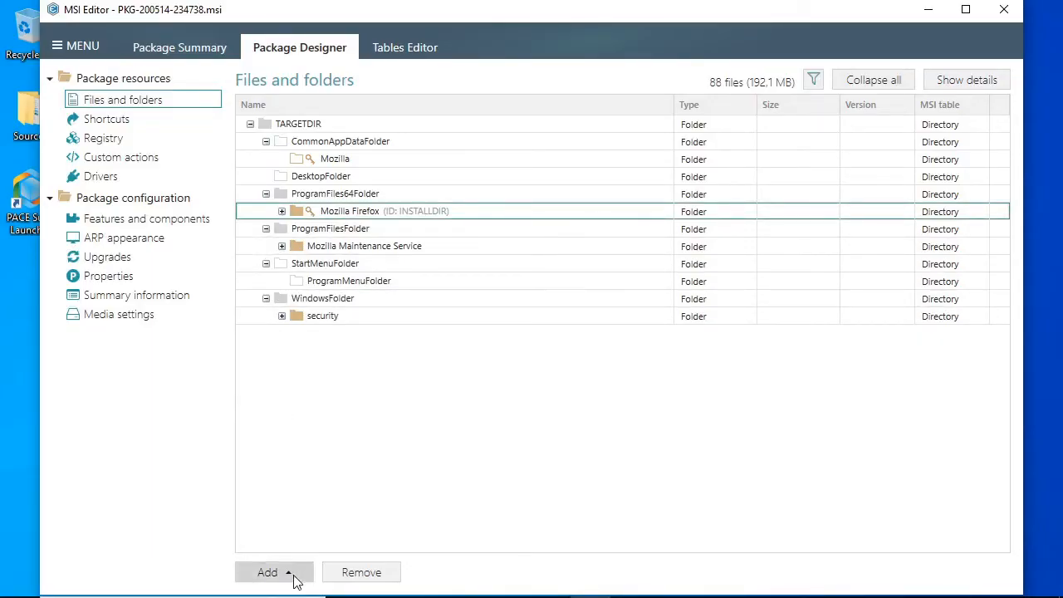
Add the predefined system folders AppDataFolder, CommonFiles64Folder and FavoritesFolder to the package
left_click(295, 577)
left_click(304, 555)
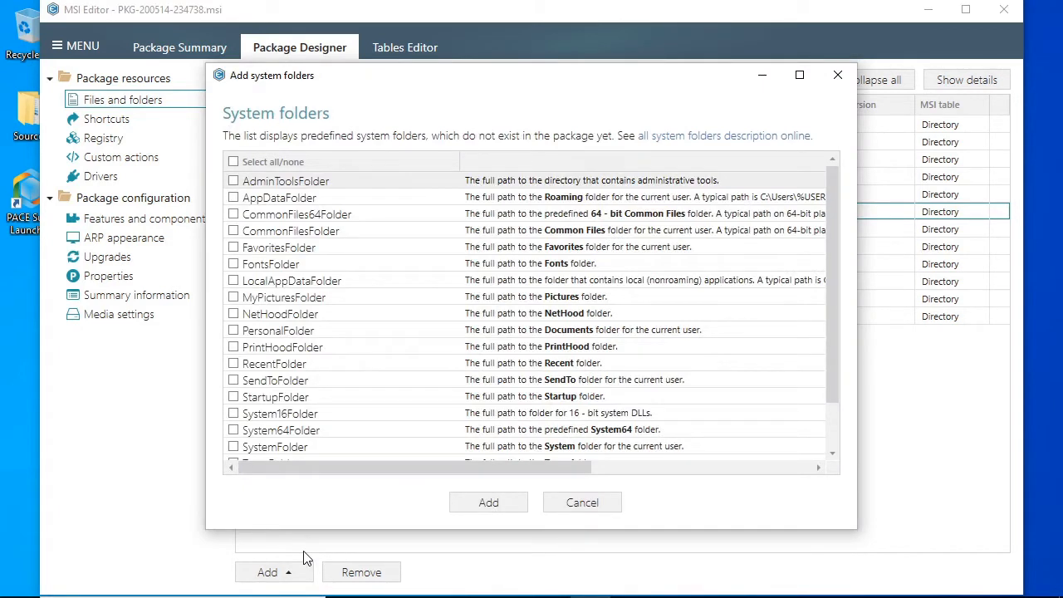
left_click(233, 198)
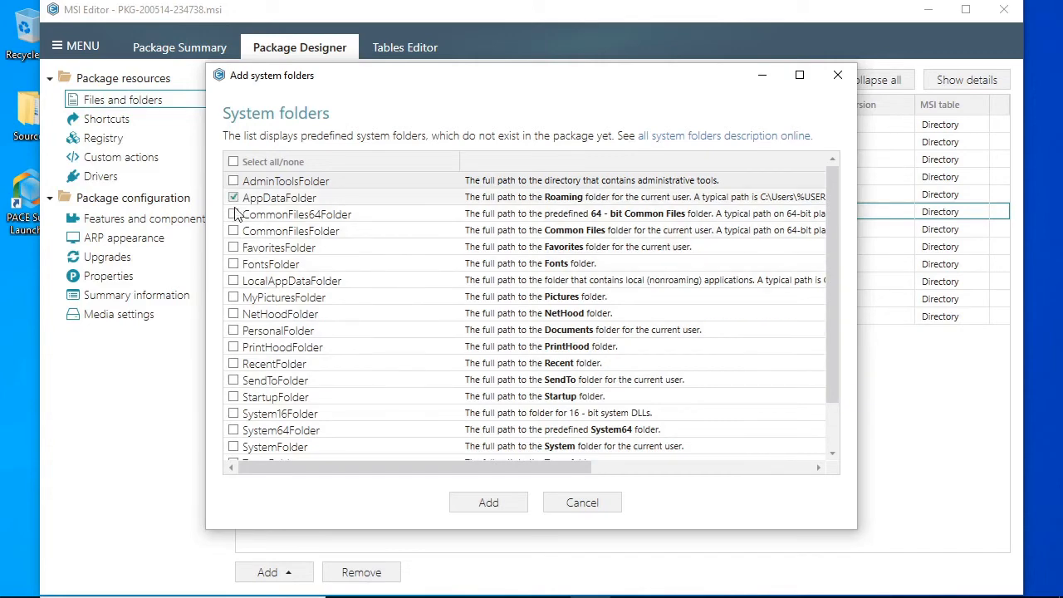
left_click(234, 214)
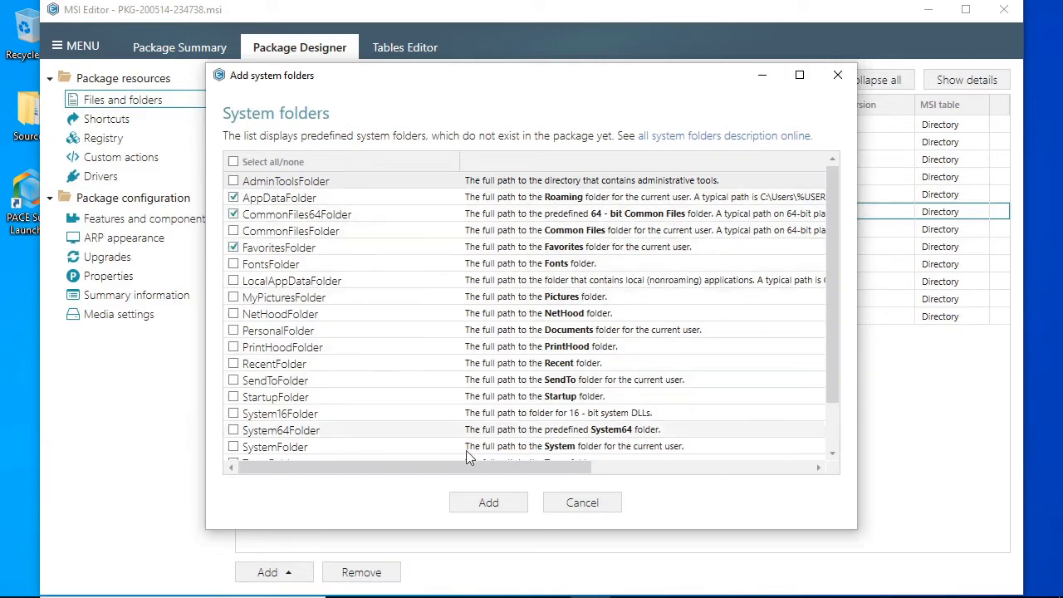
left_click(488, 503)
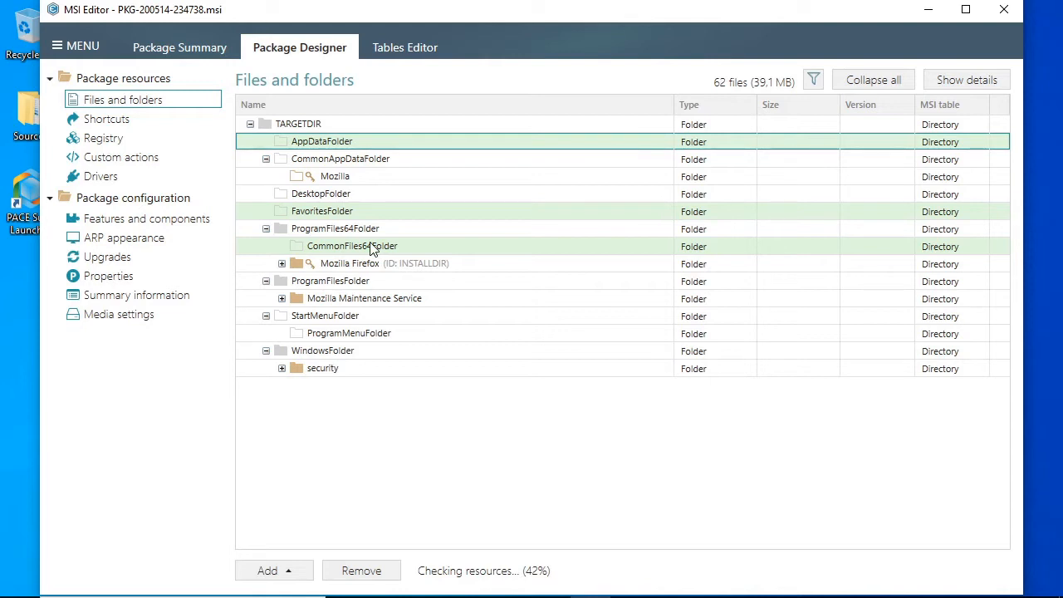
Create a subfolder named test under ProgramFiles64Folder
right_click(362, 235)
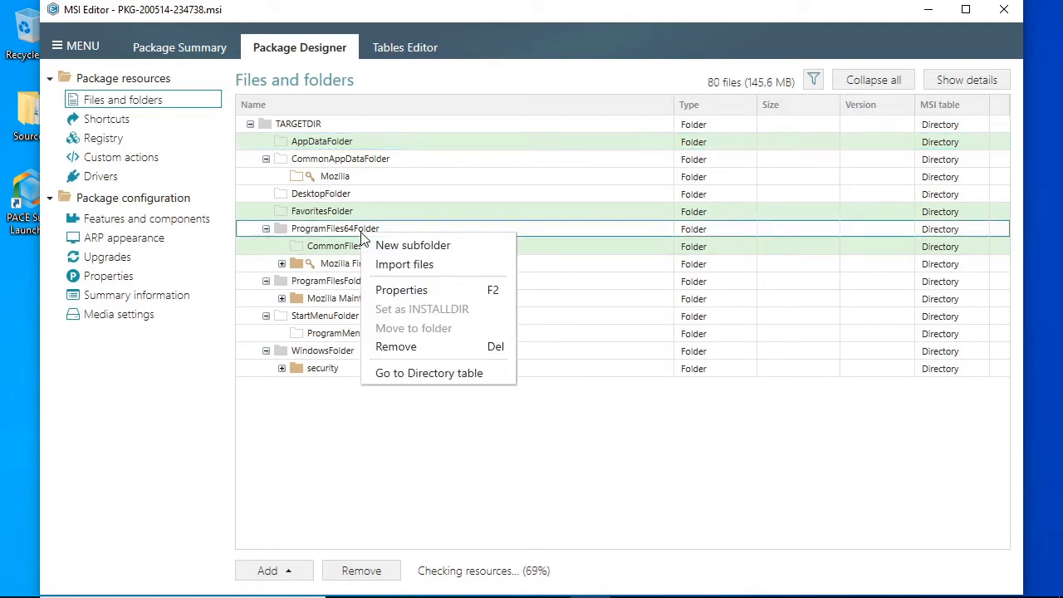
left_click(462, 252)
type("test")
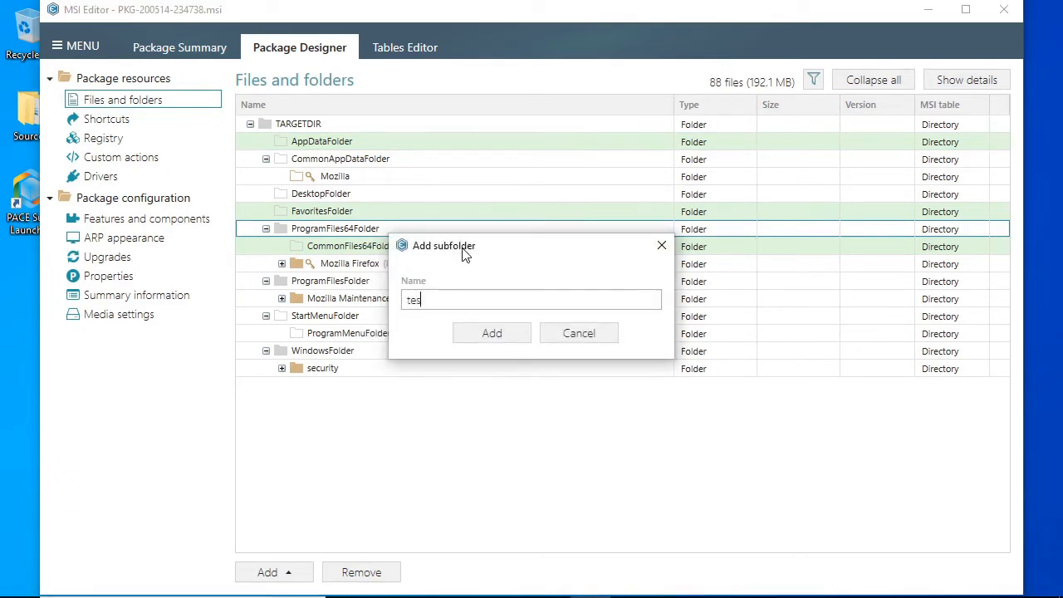
left_click(503, 337)
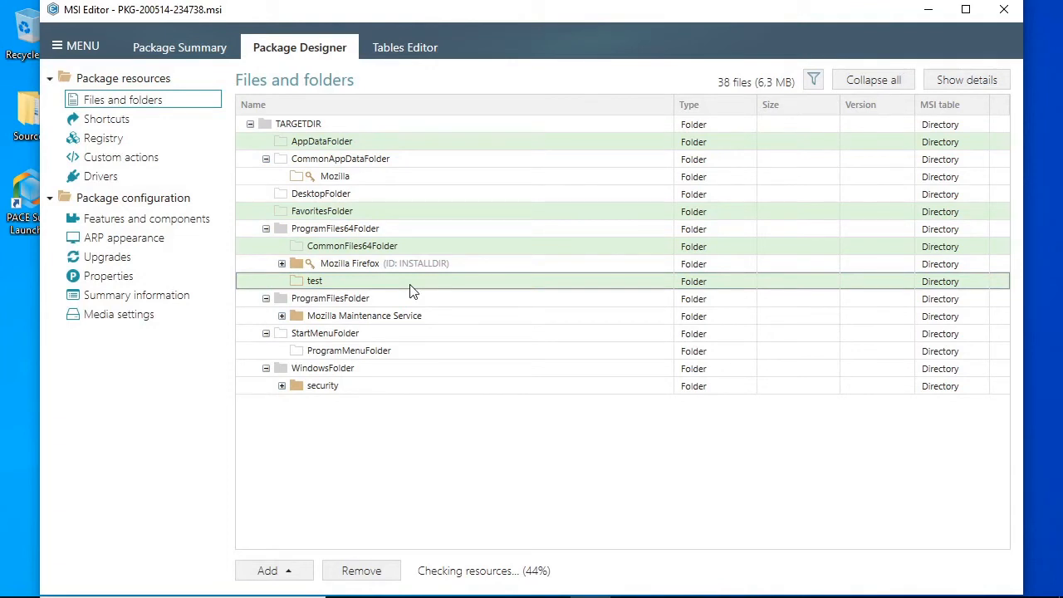
Start a file import into the test folder and add all files from the MyAppFiles1 source folder
right_click(410, 286)
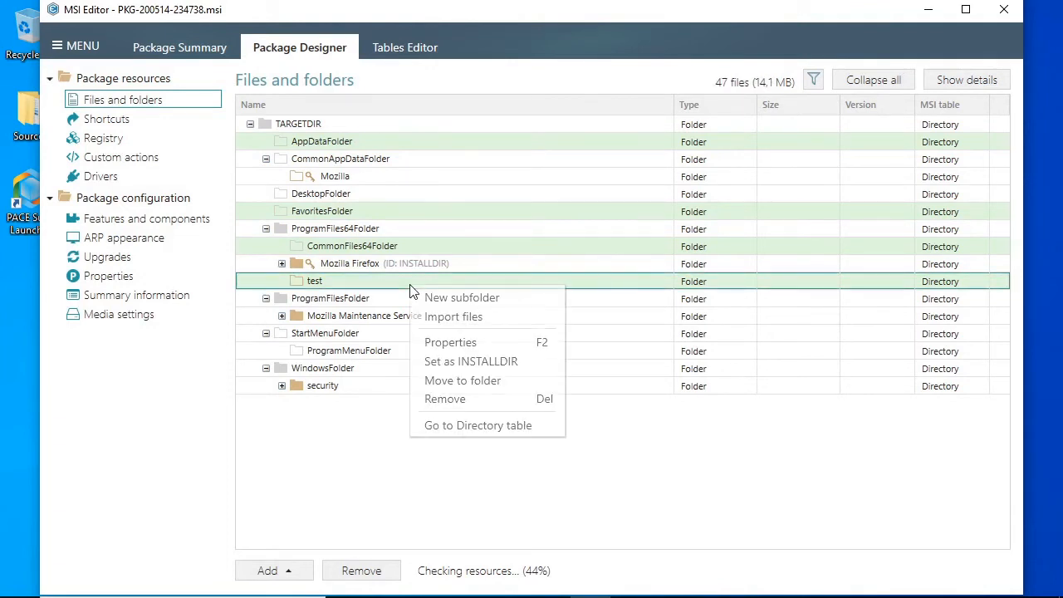
left_click(532, 319)
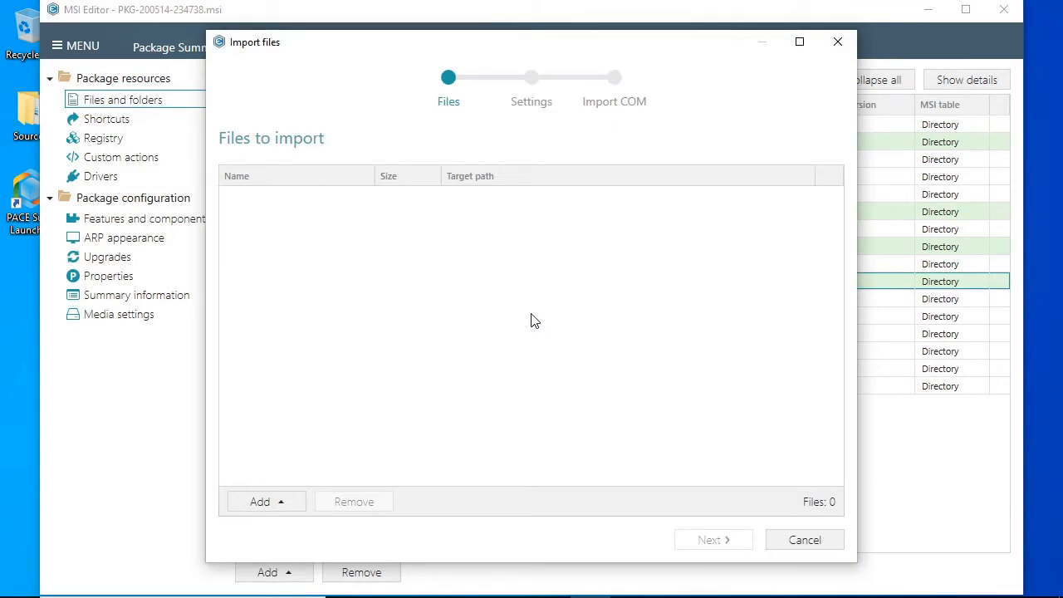
left_click(296, 501)
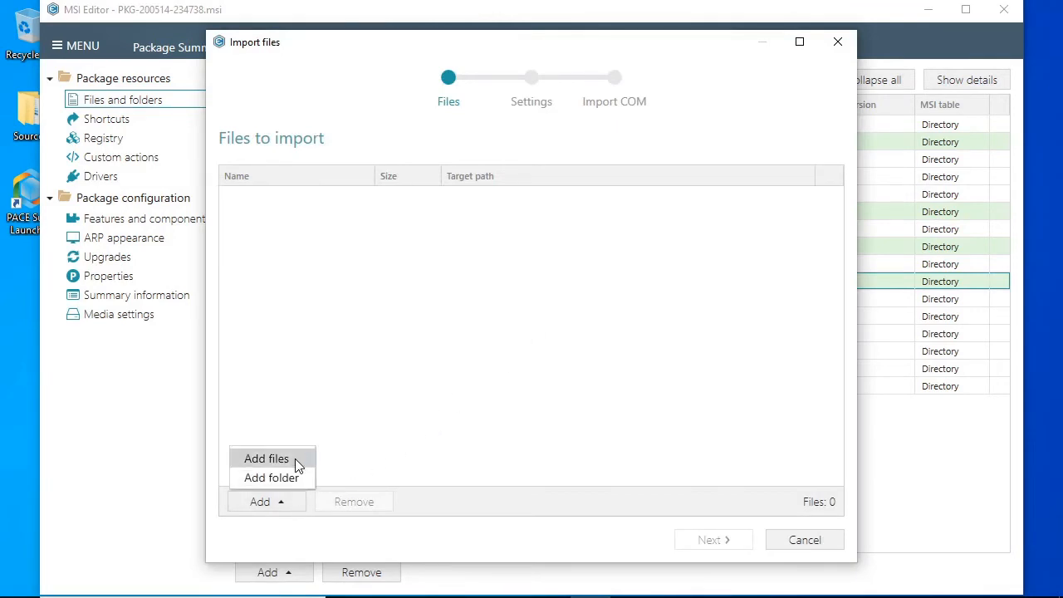
left_click(297, 464)
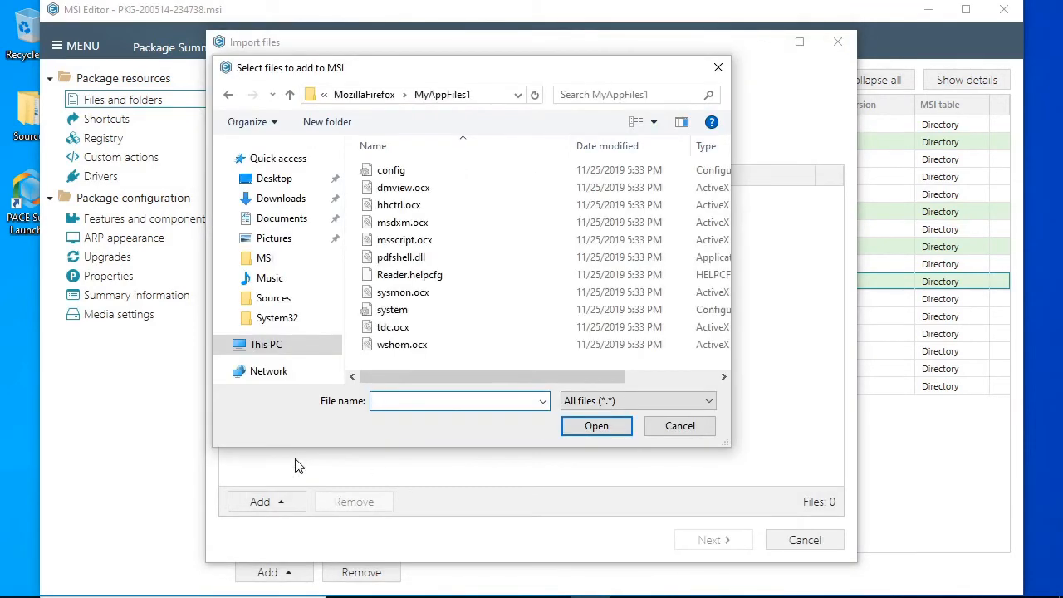
left_click(409, 274)
key("ctrl+a")
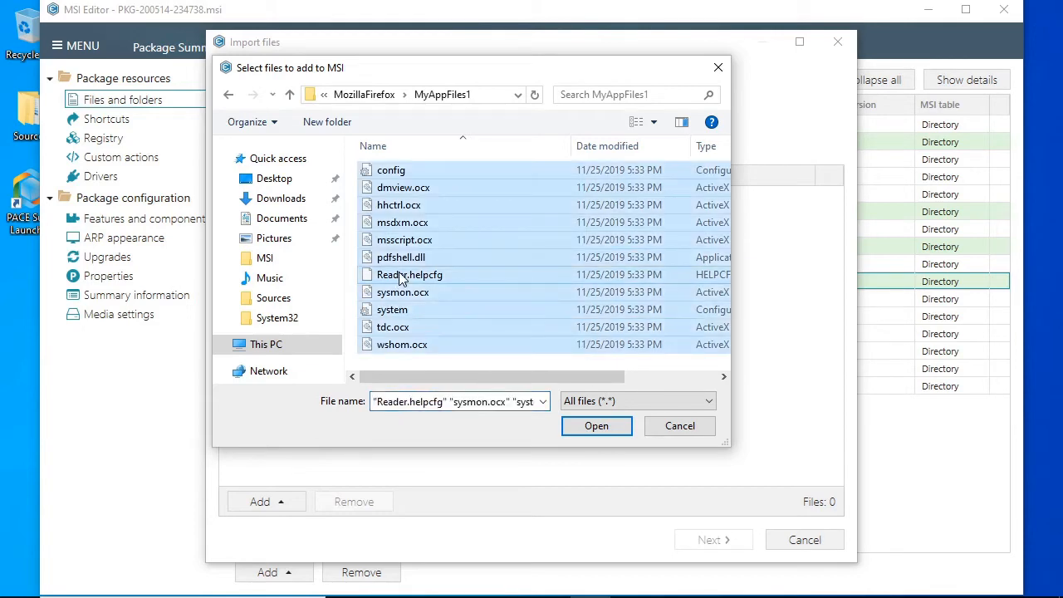
left_click(596, 426)
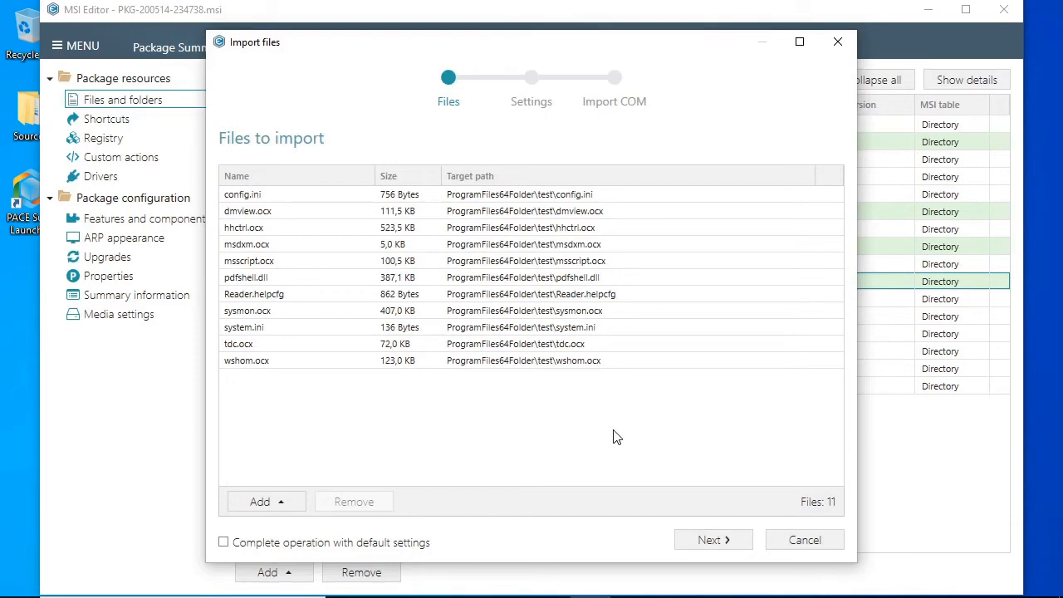
Check the invalid INI files, then complete the import with new features and components, recommended INI handling and COM information included
left_click(735, 540)
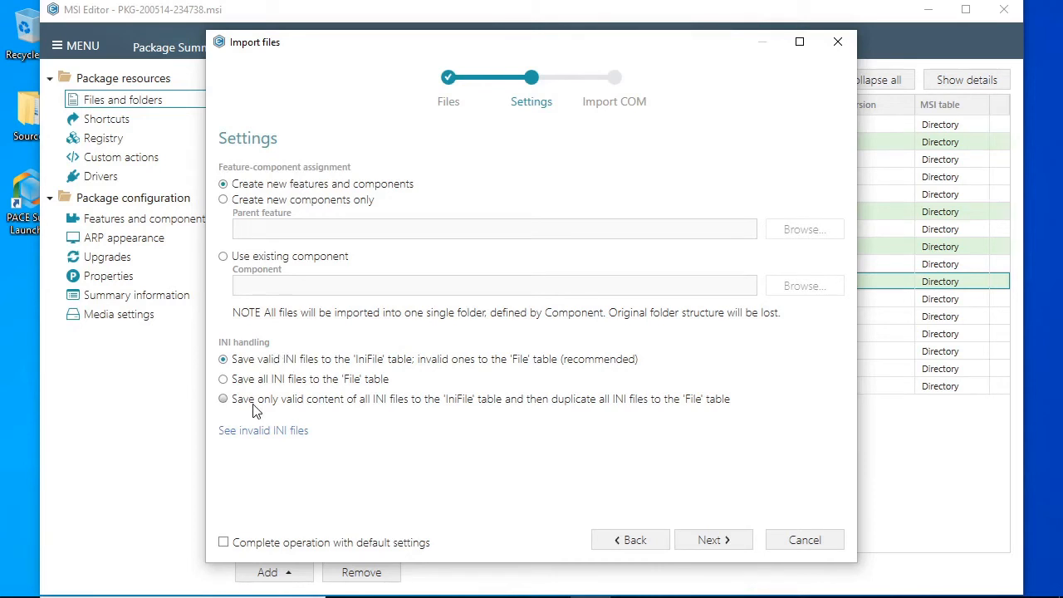
left_click(268, 430)
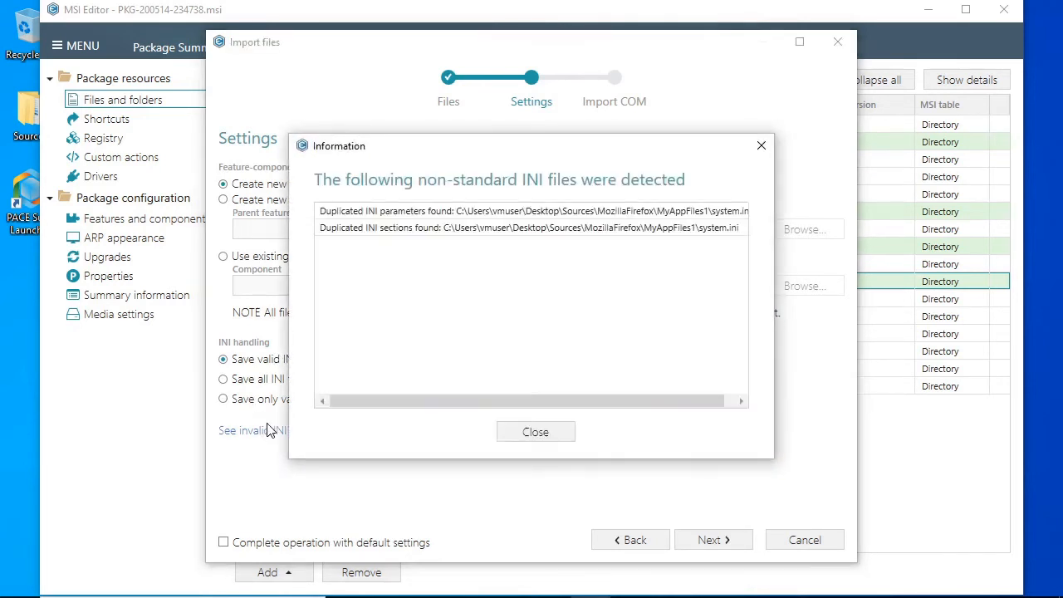
left_click(559, 432)
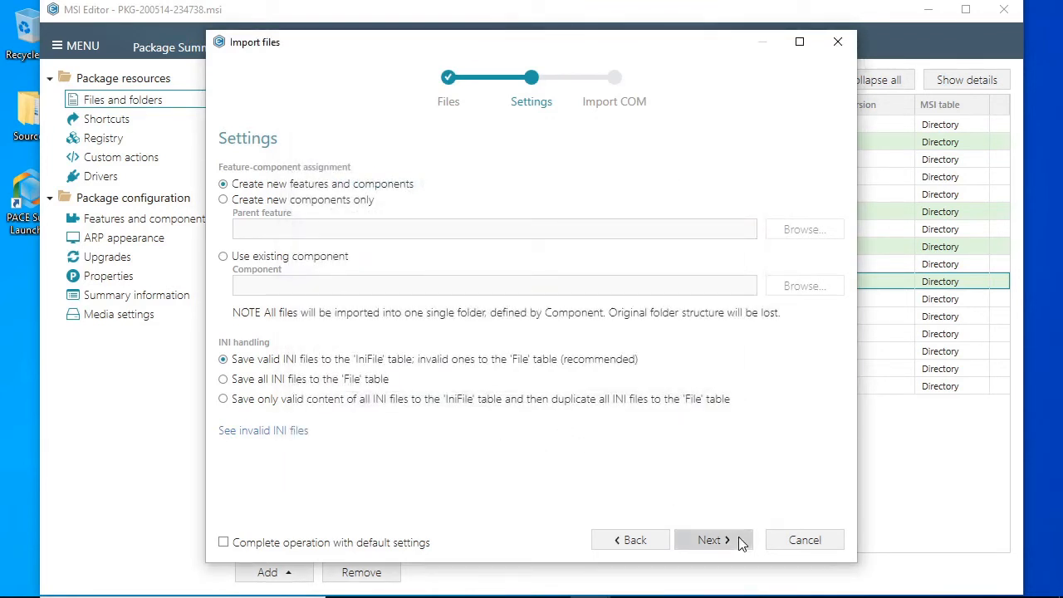
left_click(739, 537)
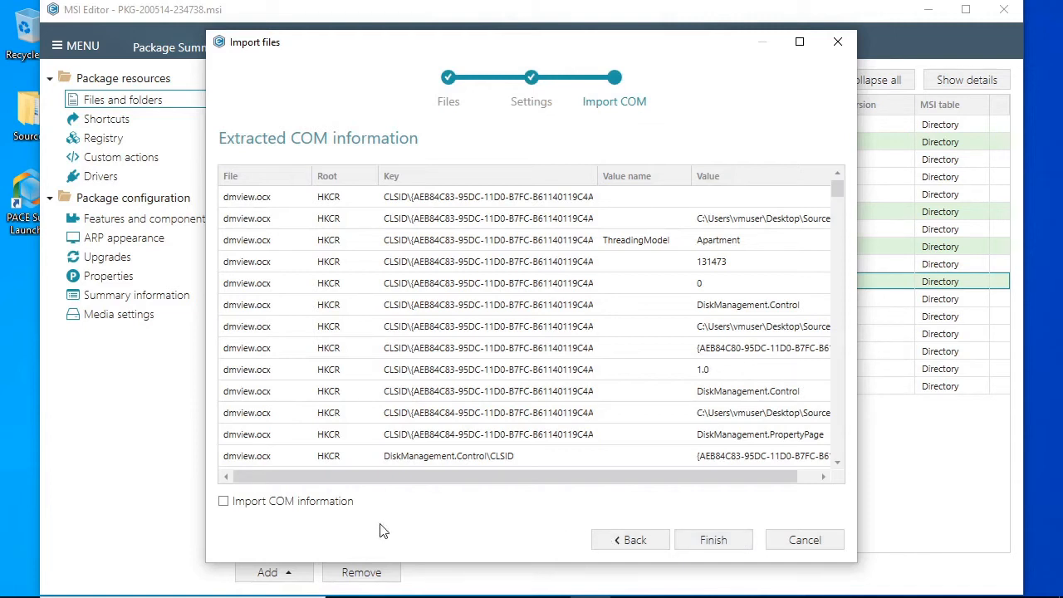
left_click(291, 509)
left_click(742, 541)
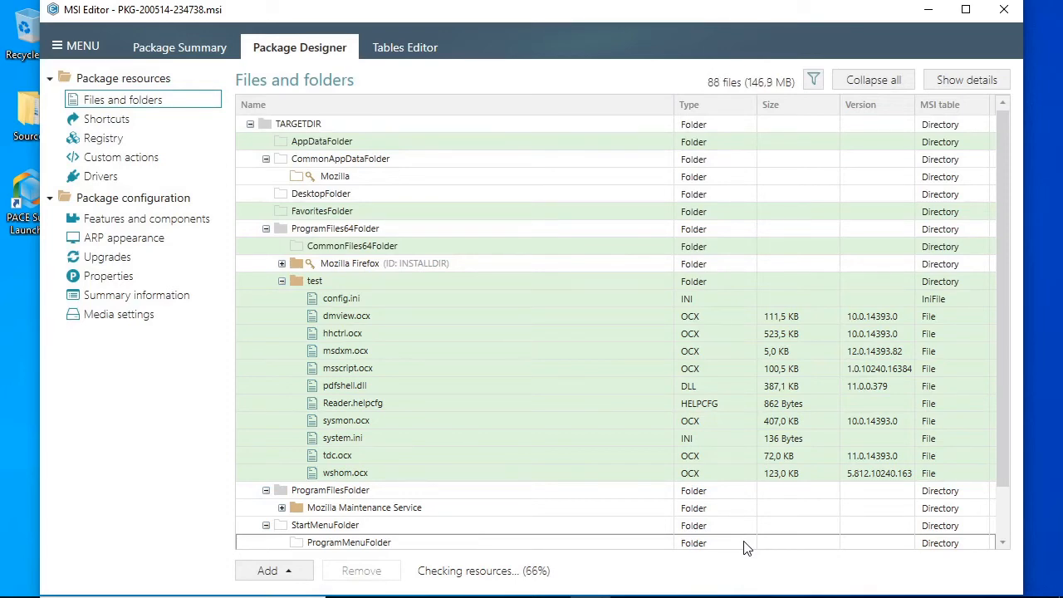
Review the package's media settings, including compression type, compression algorithm and maximum CAB size, and return to the files and folders
left_click(156, 319)
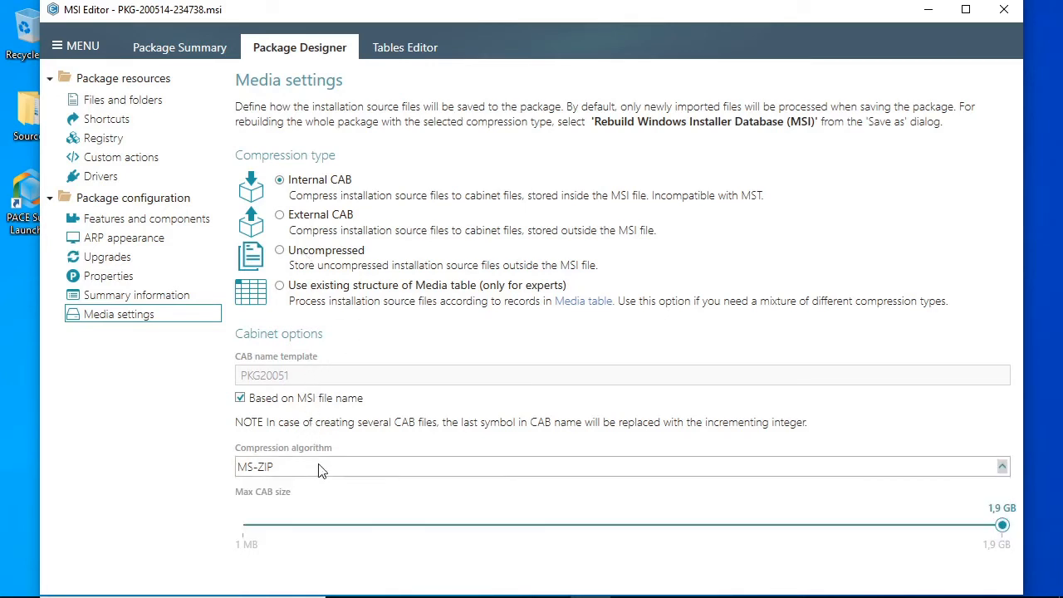
mouse_move(1003, 525)
left_mouse_down()
mouse_move(897, 527)
mouse_move(1017, 536)
left_mouse_up()
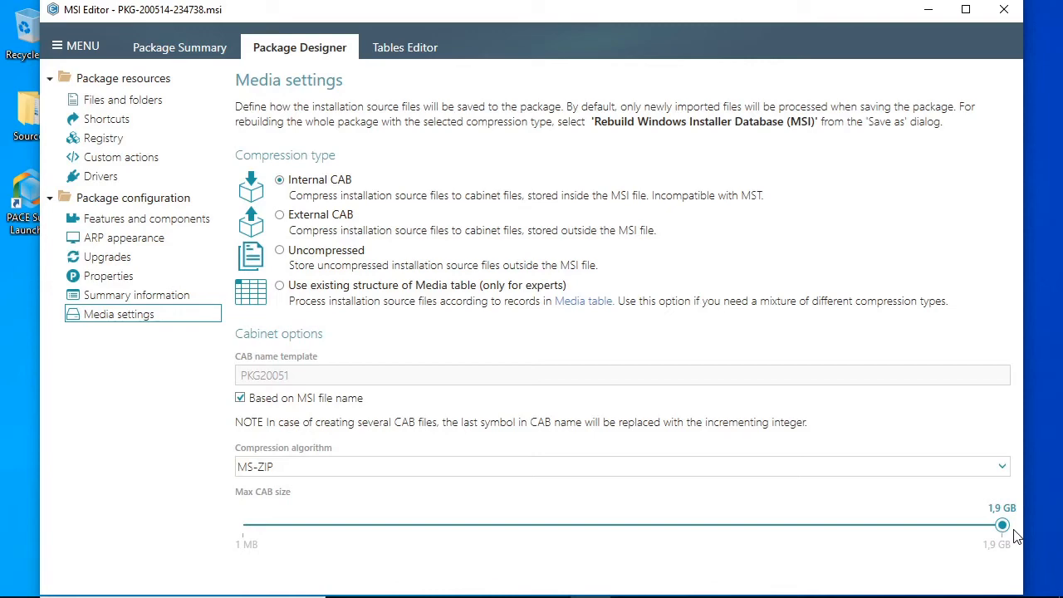
left_click(181, 105)
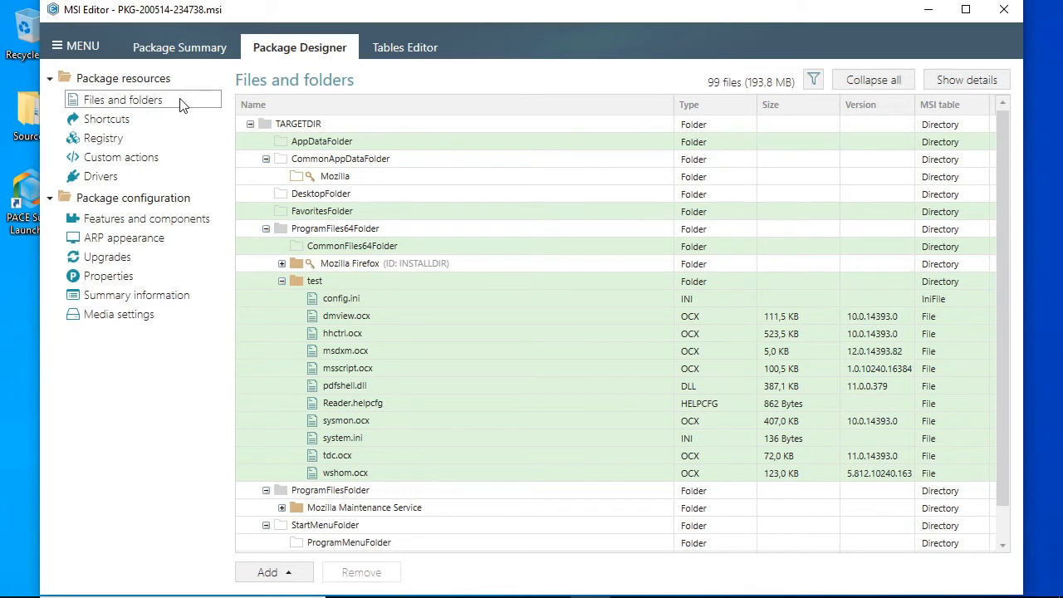
Move the test folder into the Mozilla Firefox folder under ProgramFiles64Folder
right_click(345, 283)
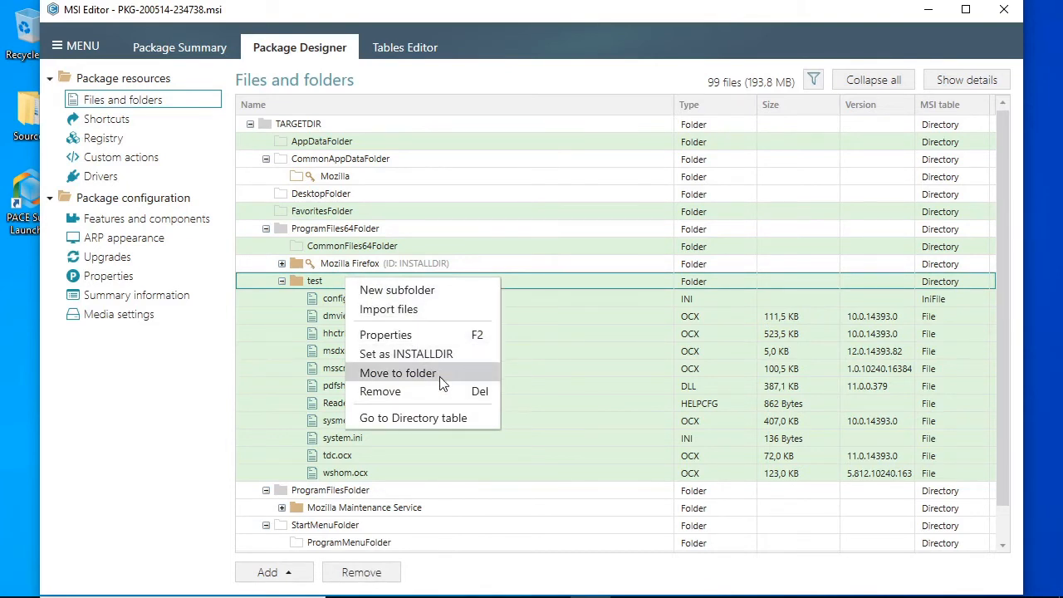
left_click(442, 383)
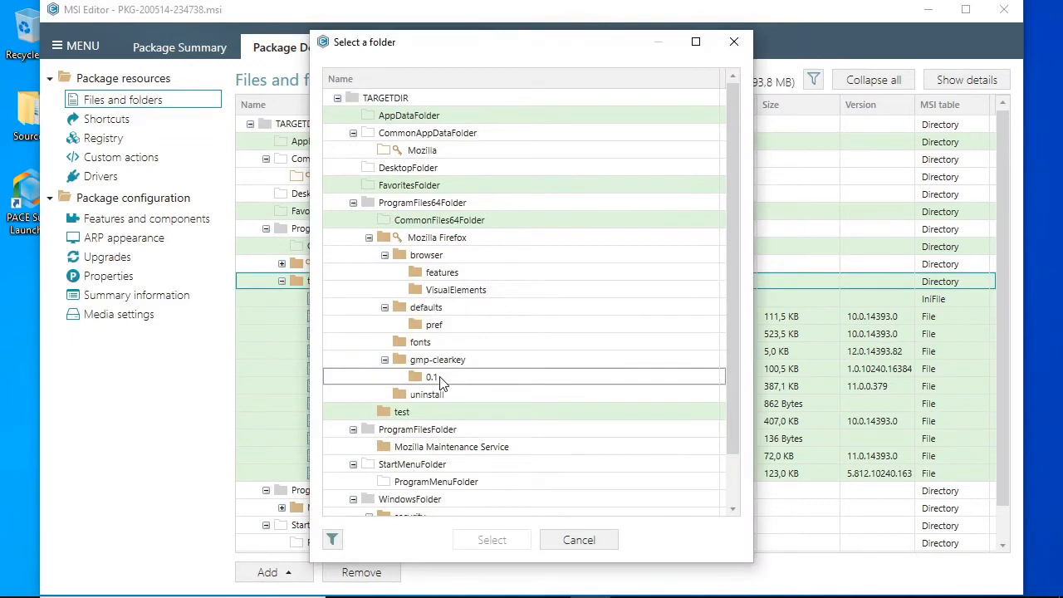
left_click(471, 238)
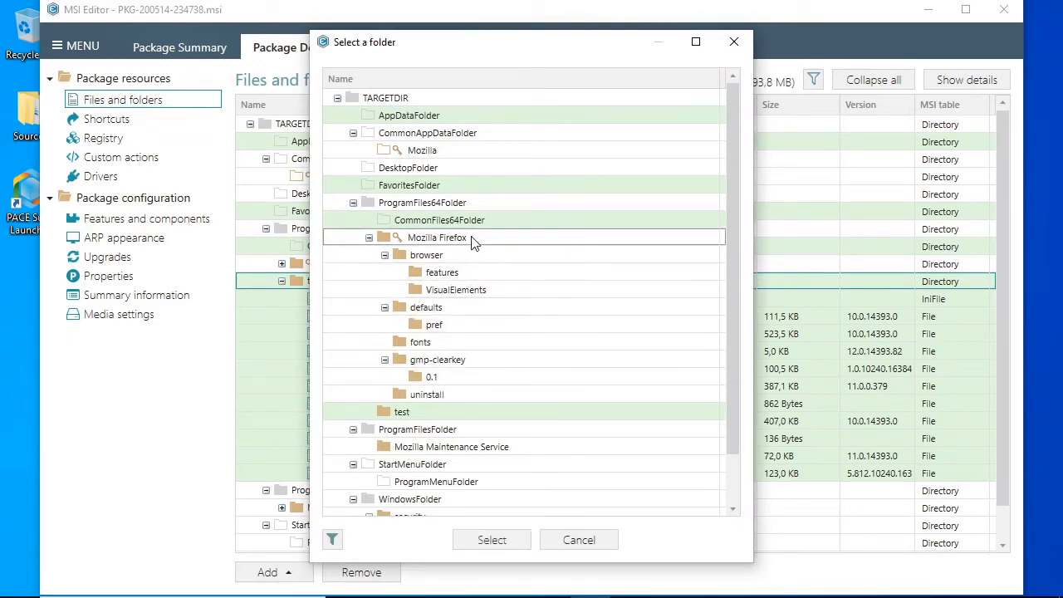
left_click(521, 538)
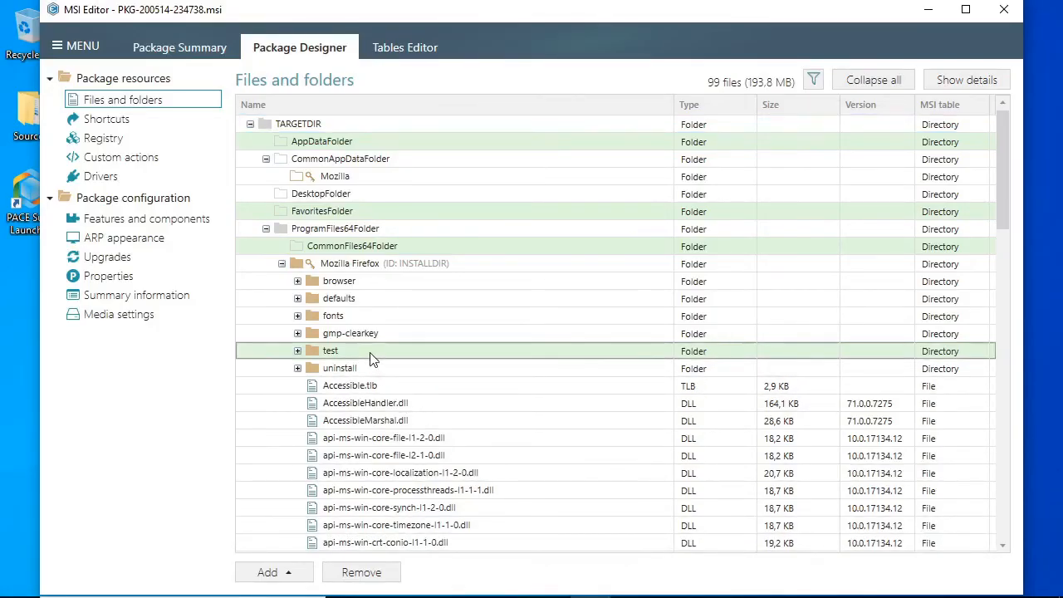
Examine the general properties of dmview.ocx in the test folder and close them without saving
right_click(371, 353)
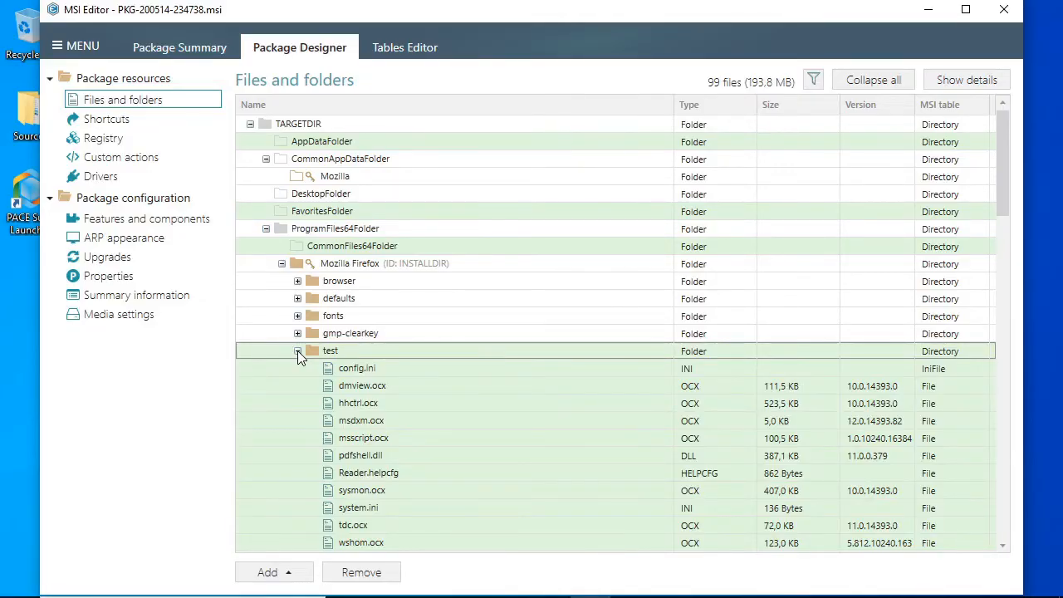
left_click(436, 388)
right_click(437, 389)
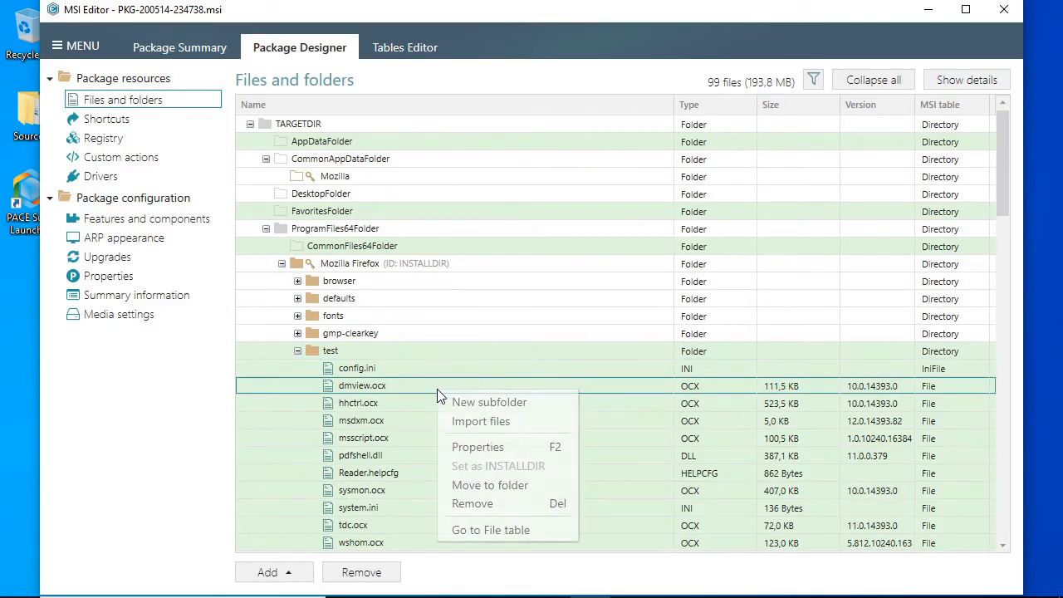
left_click(519, 446)
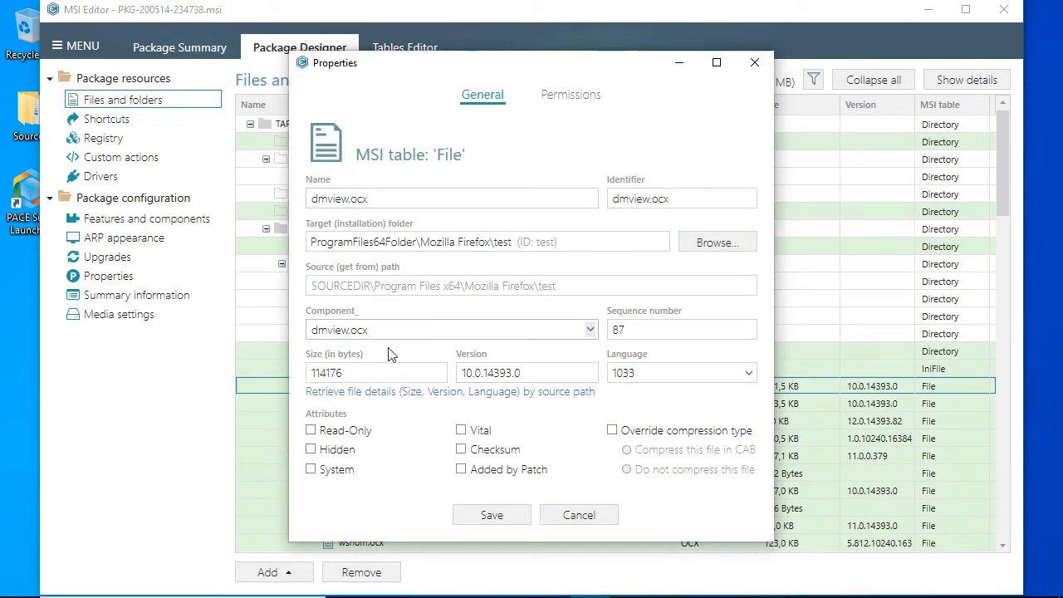
left_click(575, 515)
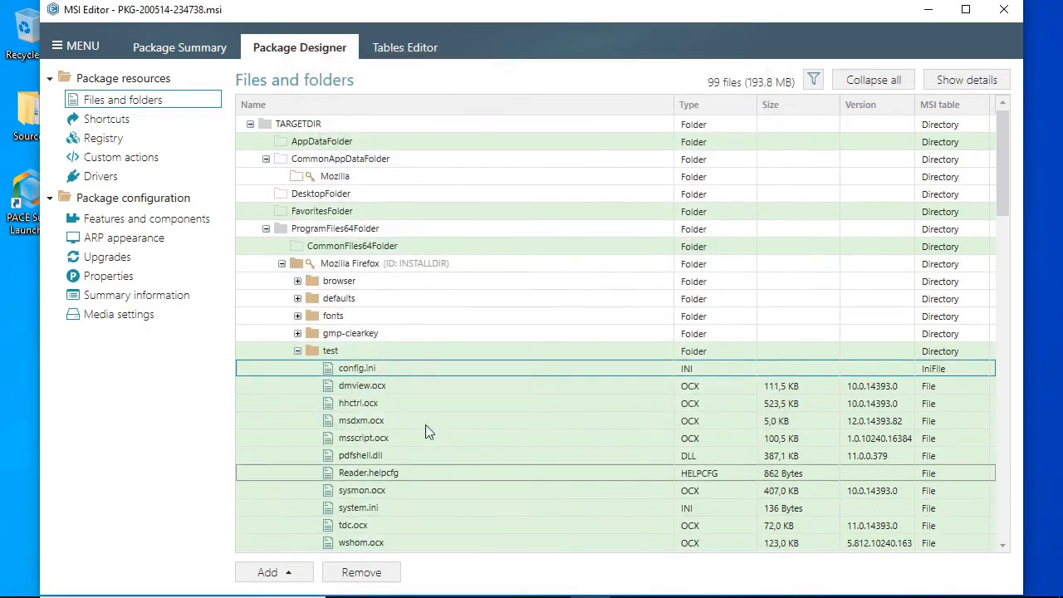
Review the INI entries in the properties of config.ini, try adding a new INI entry, and close without saving
right_click(391, 372)
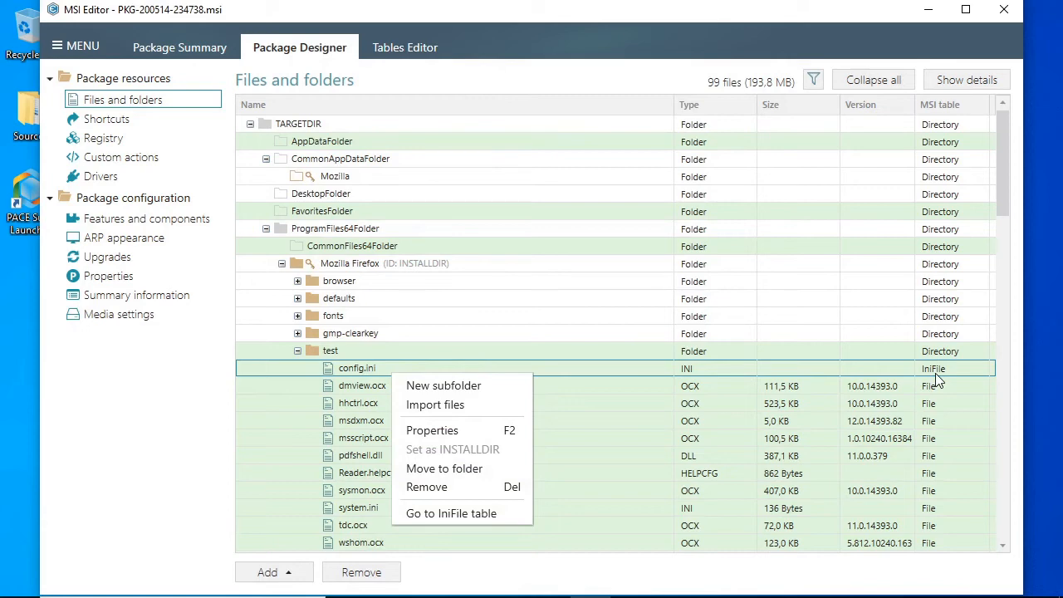
left_click(480, 372)
right_click(409, 373)
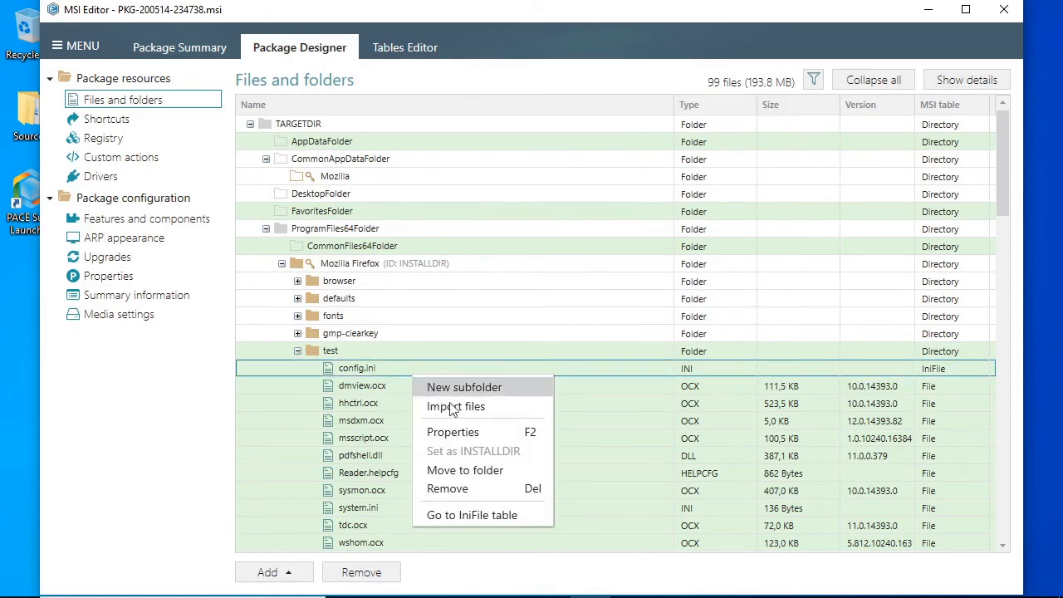
left_click(481, 430)
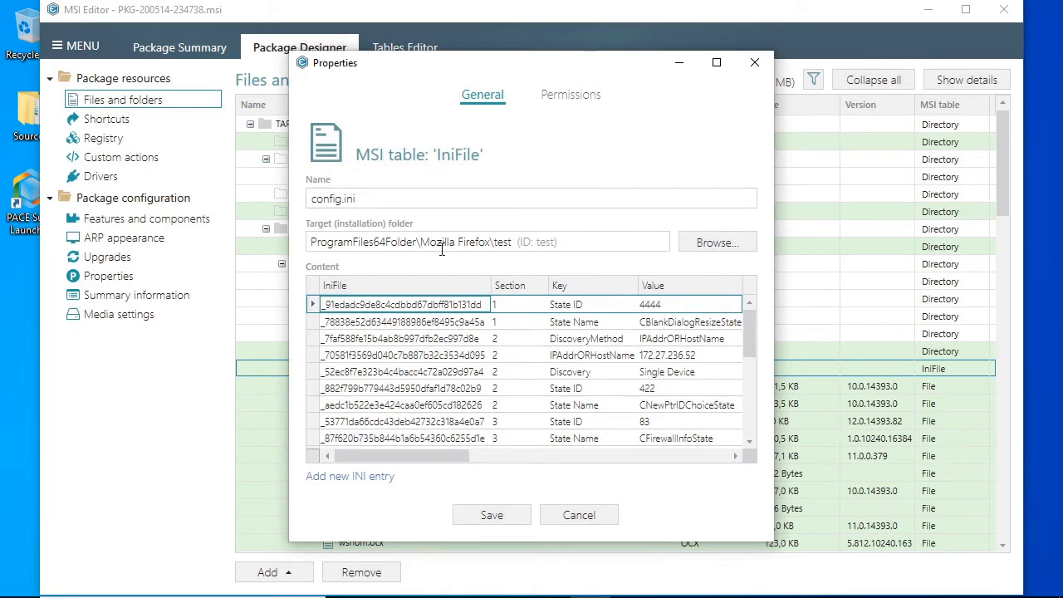
left_click_drag(748, 338, 766, 449)
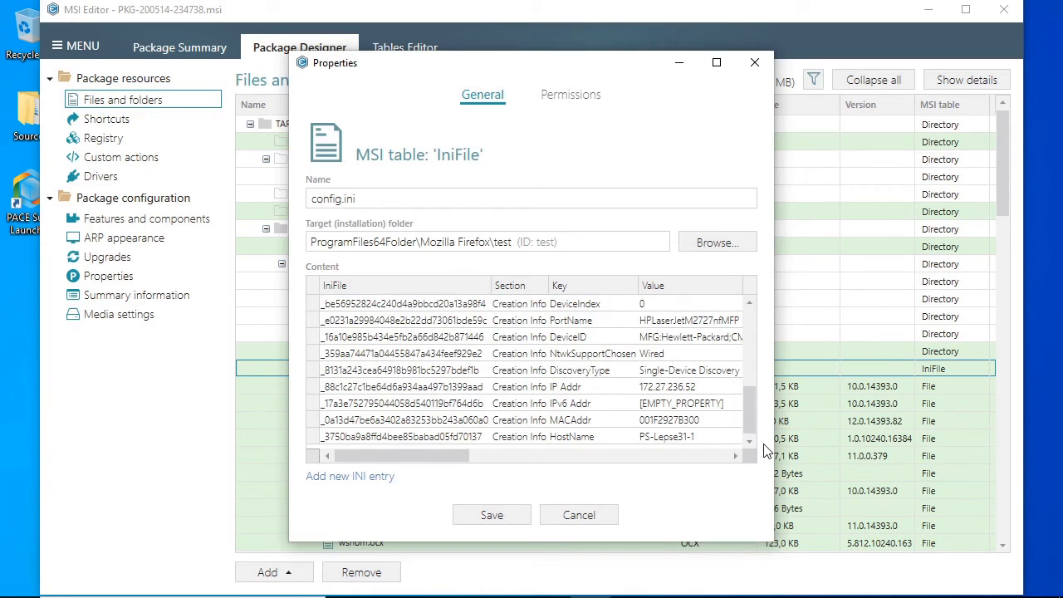
left_click(350, 480)
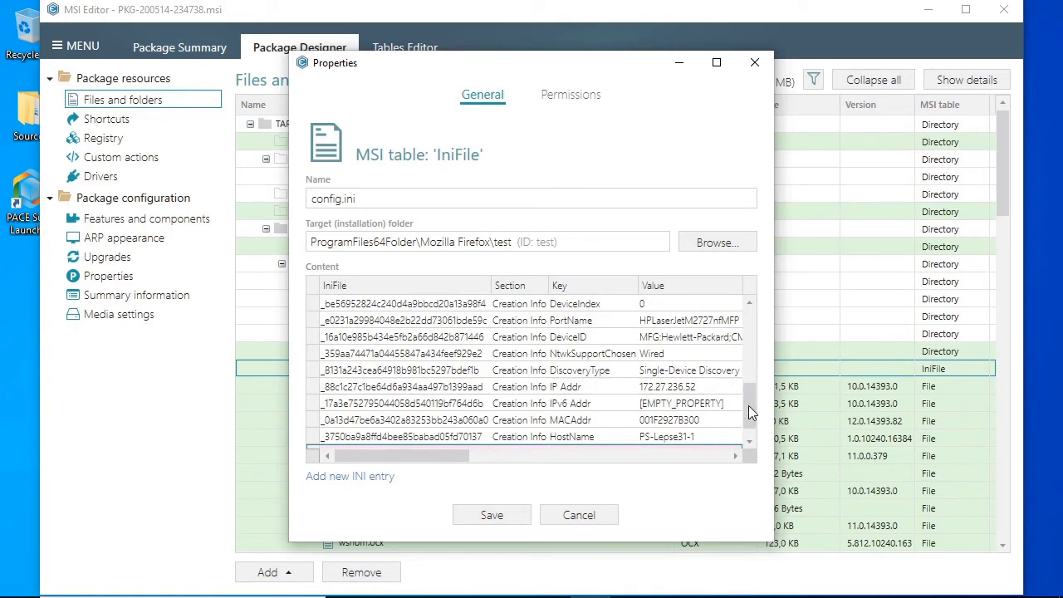
left_click_drag(748, 405, 753, 433)
left_click(583, 515)
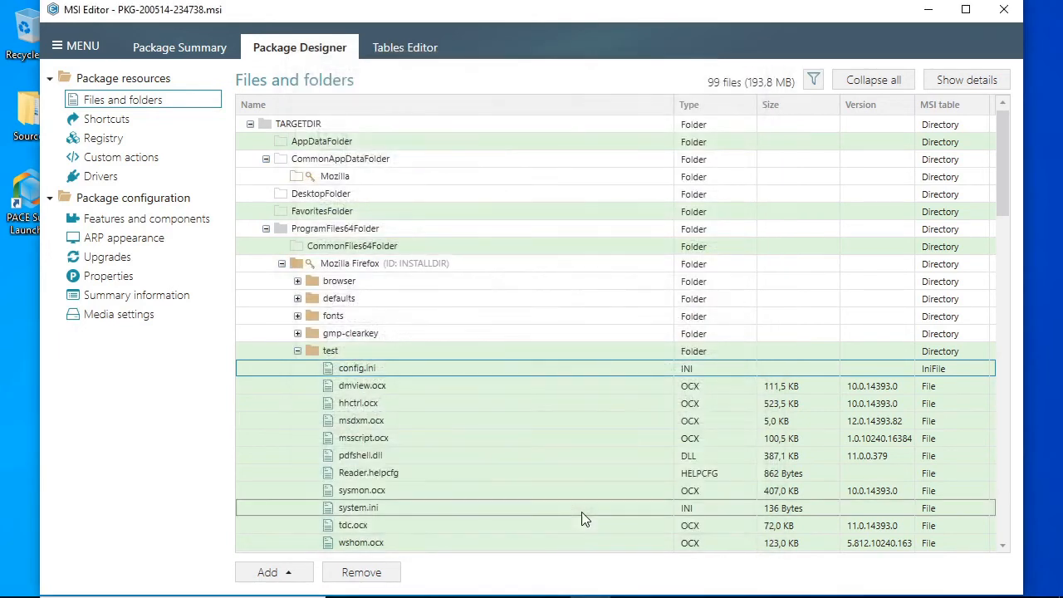
Examine the general properties of the test folder, including its parent folder, and close them without saving
right_click(375, 350)
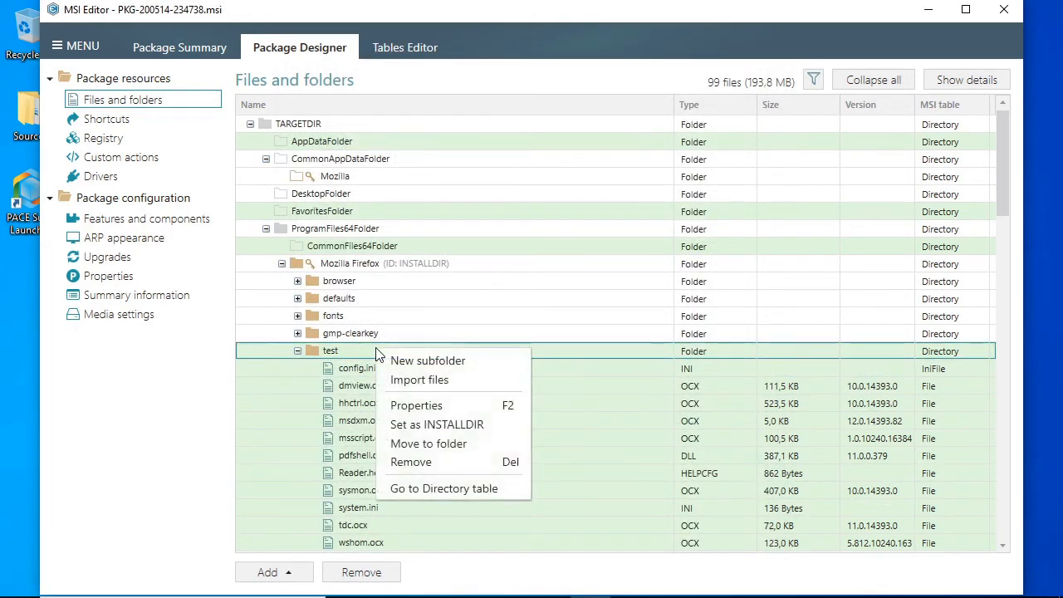
left_click(472, 403)
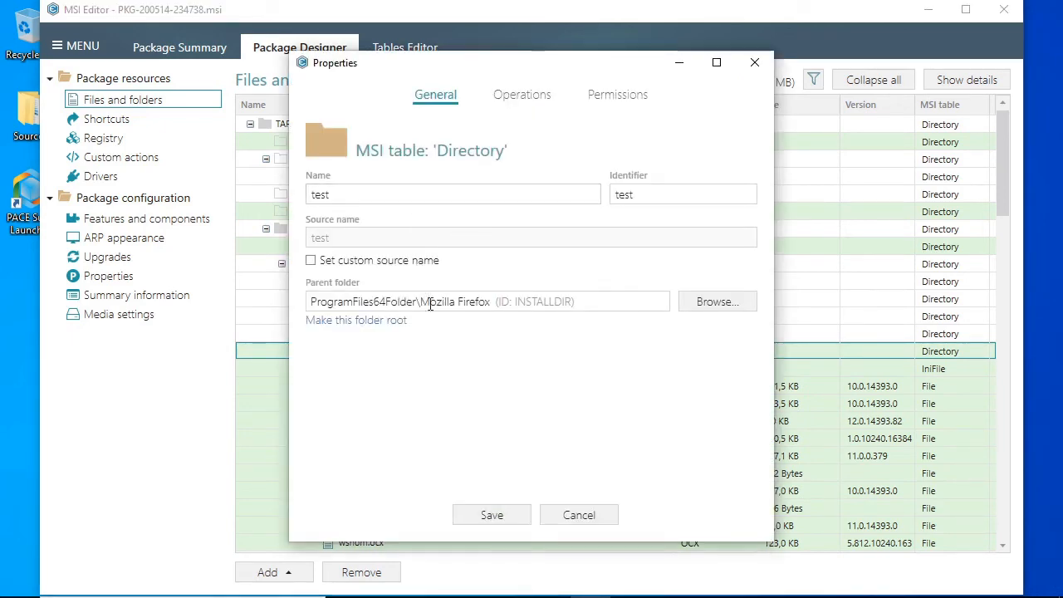
left_click(601, 519)
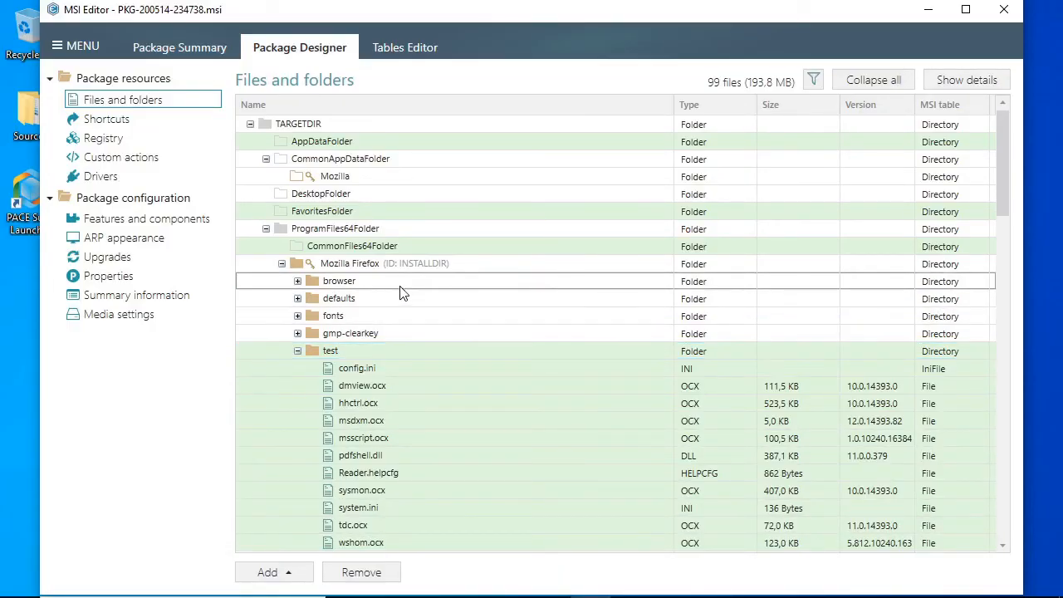
Enable permission changes for the browser folder under Mozilla Firefox and add the Built-in users (BU) group
right_click(401, 289)
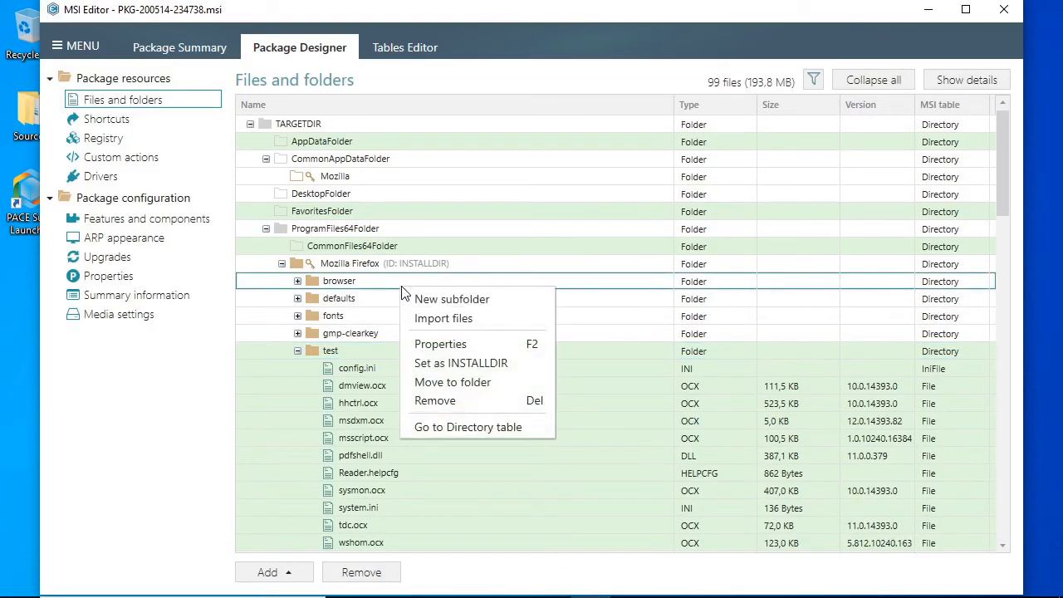
left_click(480, 343)
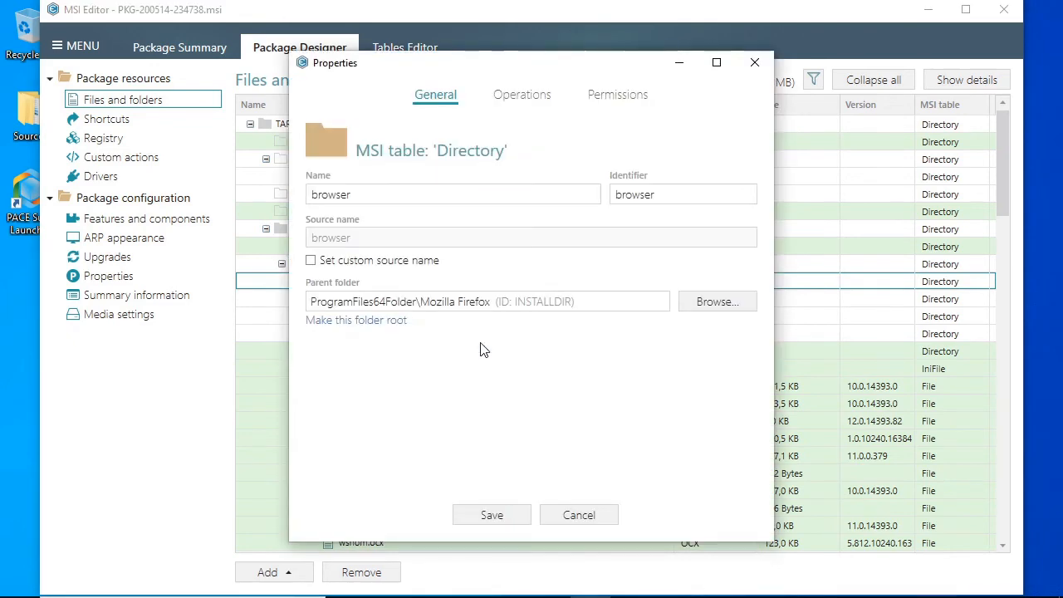
left_click(594, 103)
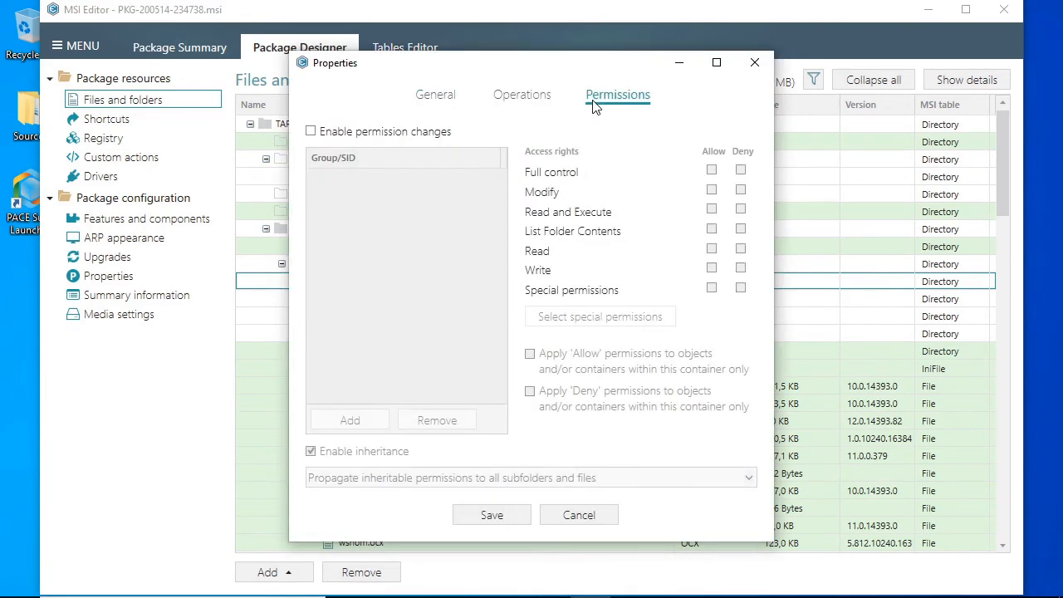
left_click(374, 135)
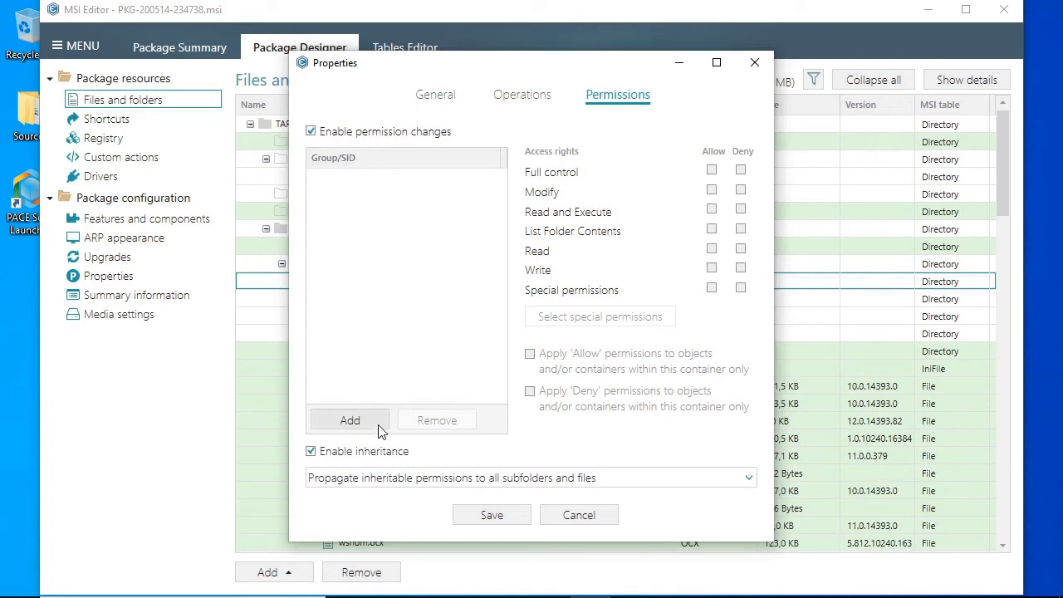
left_click(350, 420)
left_click(516, 277)
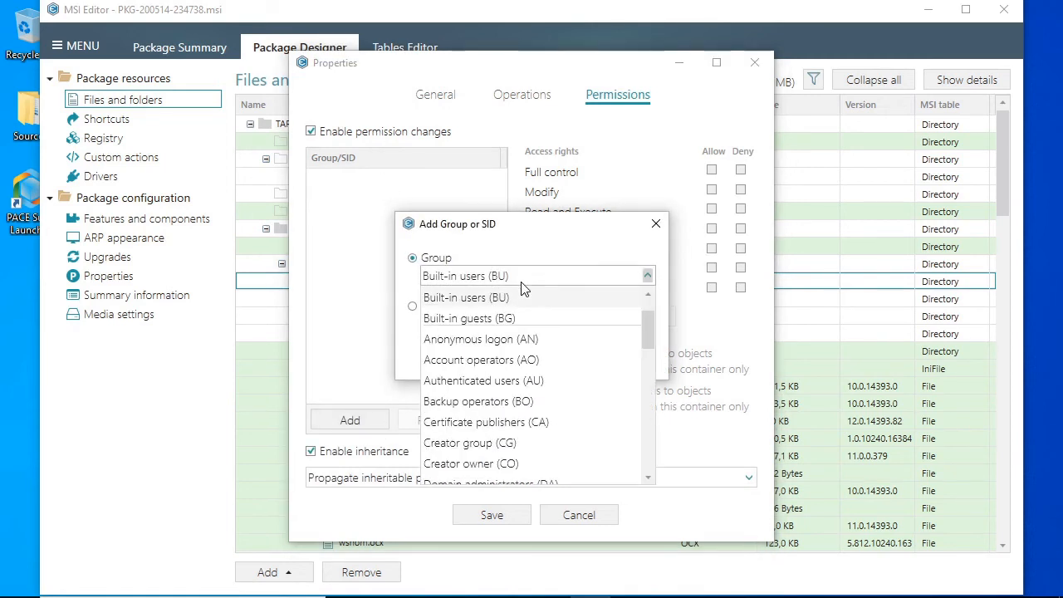
left_click(521, 286)
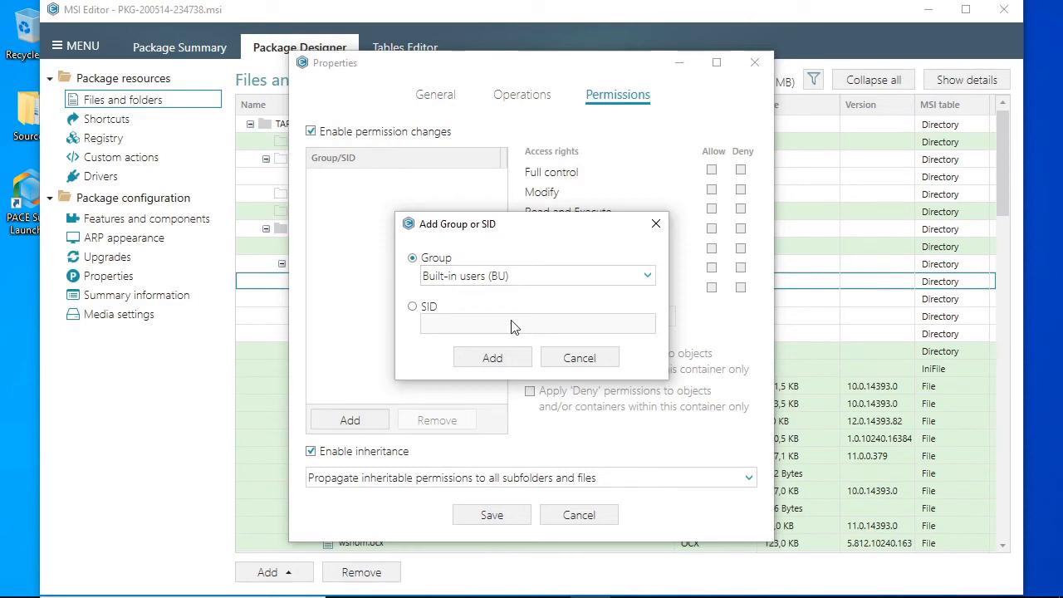
left_click(490, 357)
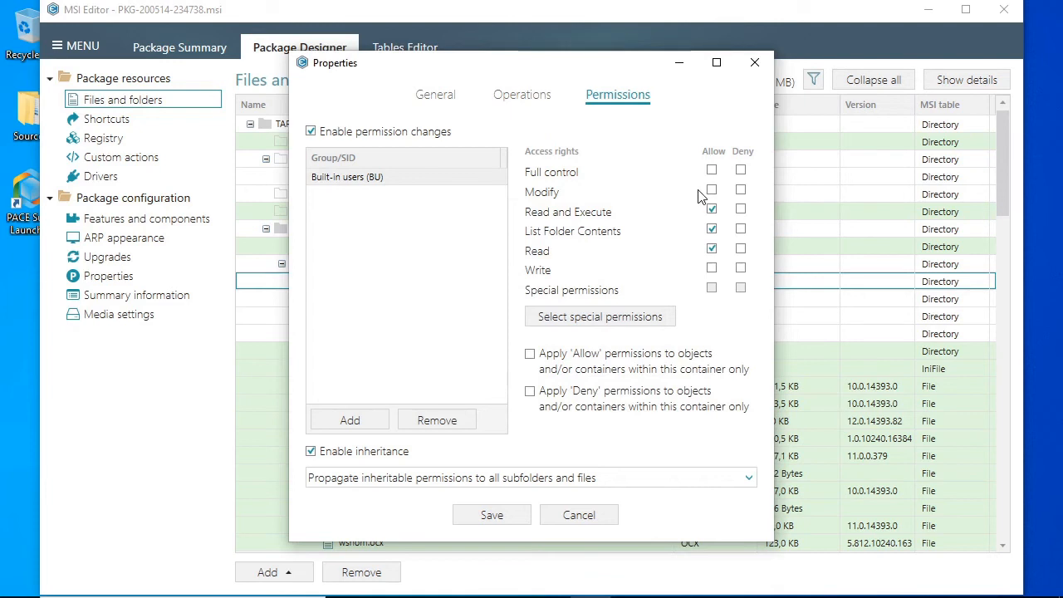
Allow the Modify access right for Built-in users on the browser folder and save the permissions
left_click(740, 190)
left_click(712, 190)
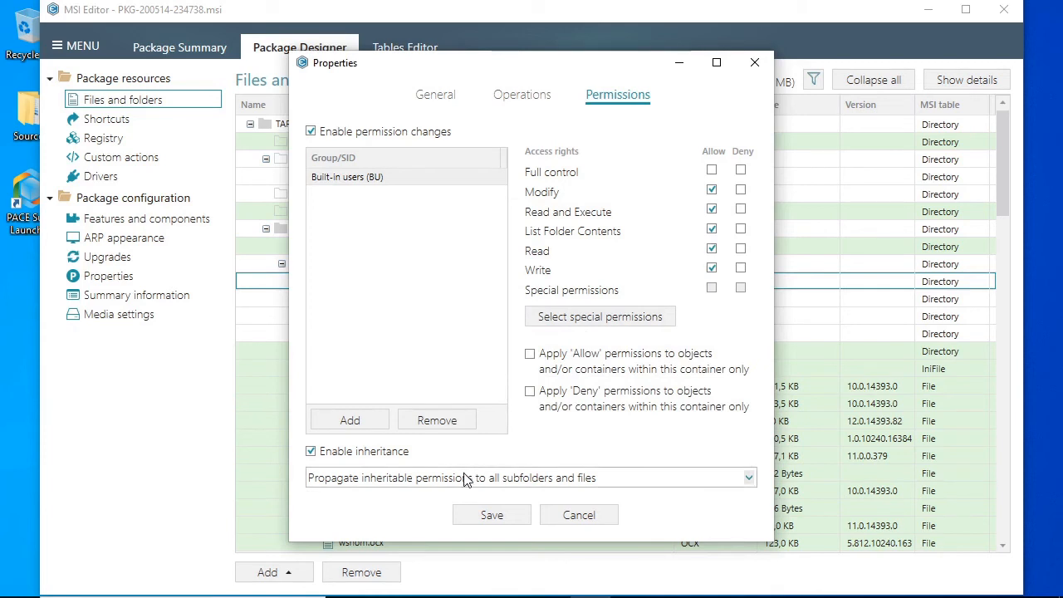
left_click(513, 515)
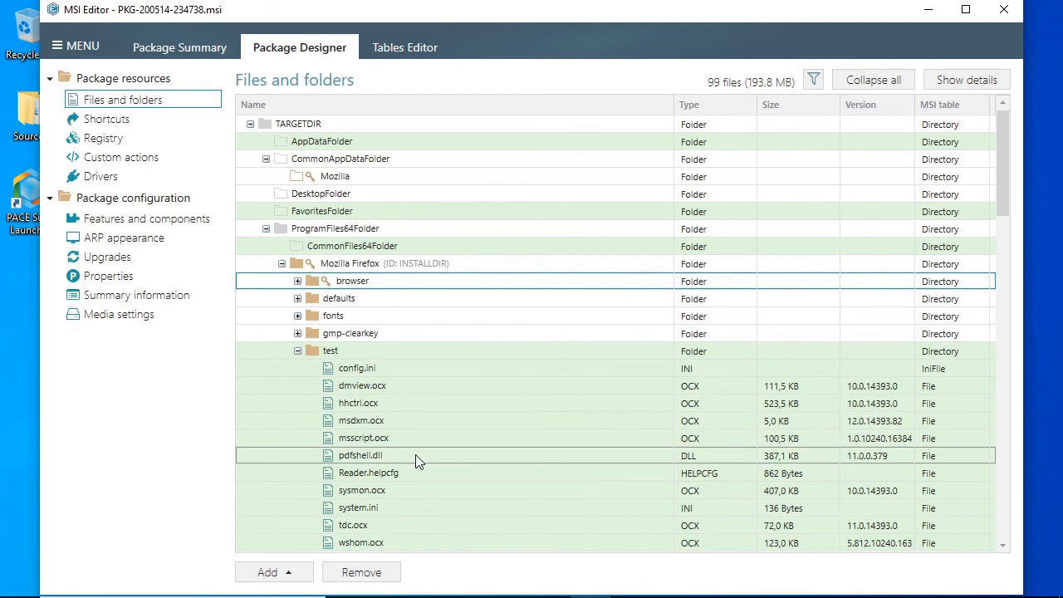
Enable removal of folder files for the Mozilla Firefox folder and add an entry with the file mask *.log
left_click(374, 266)
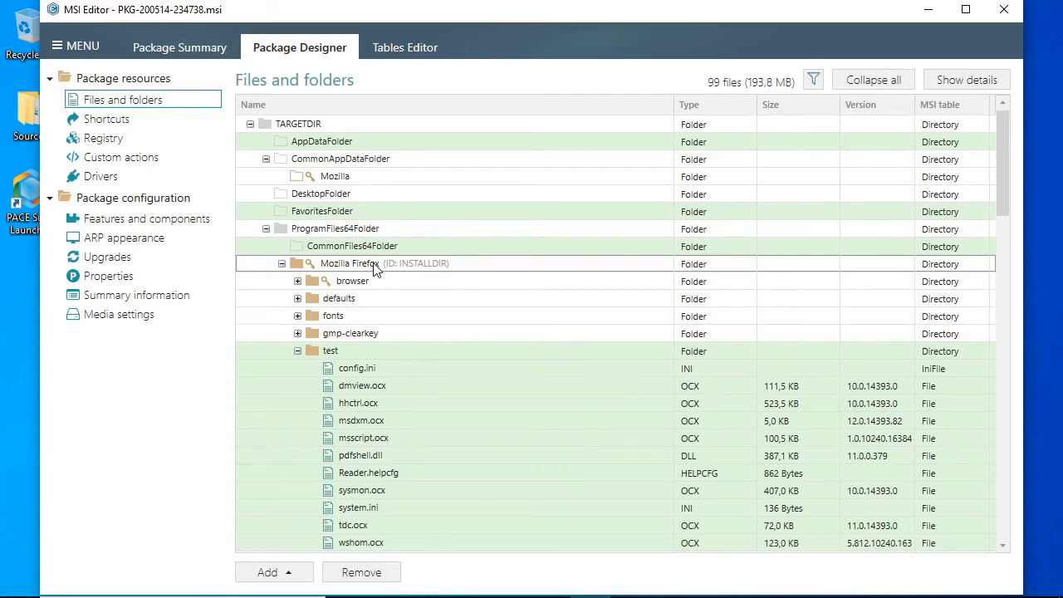
right_click(374, 267)
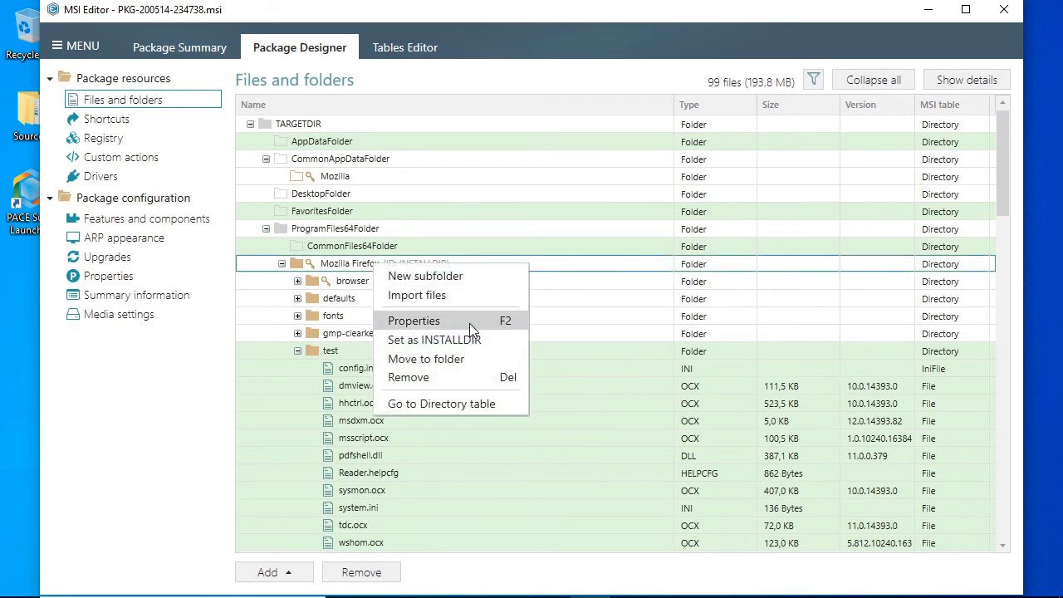
left_click(469, 323)
left_click(542, 99)
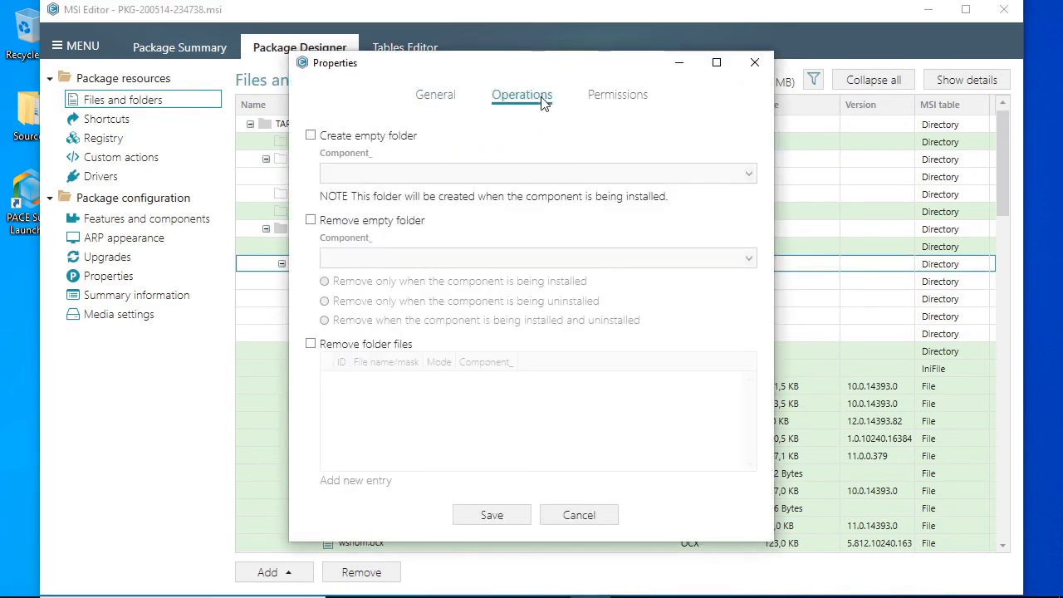
left_click(391, 350)
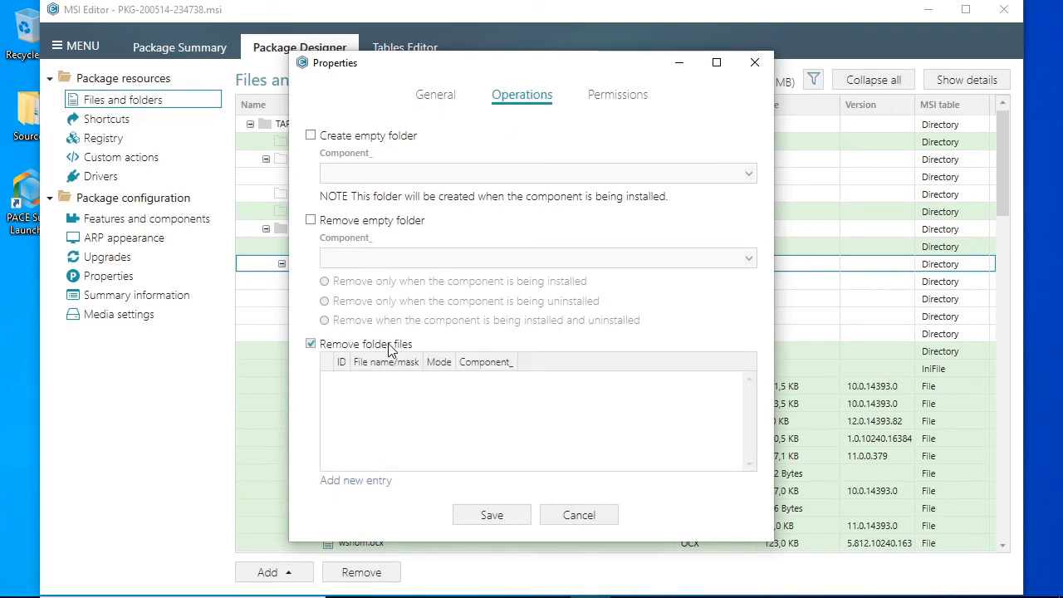
left_click(359, 481)
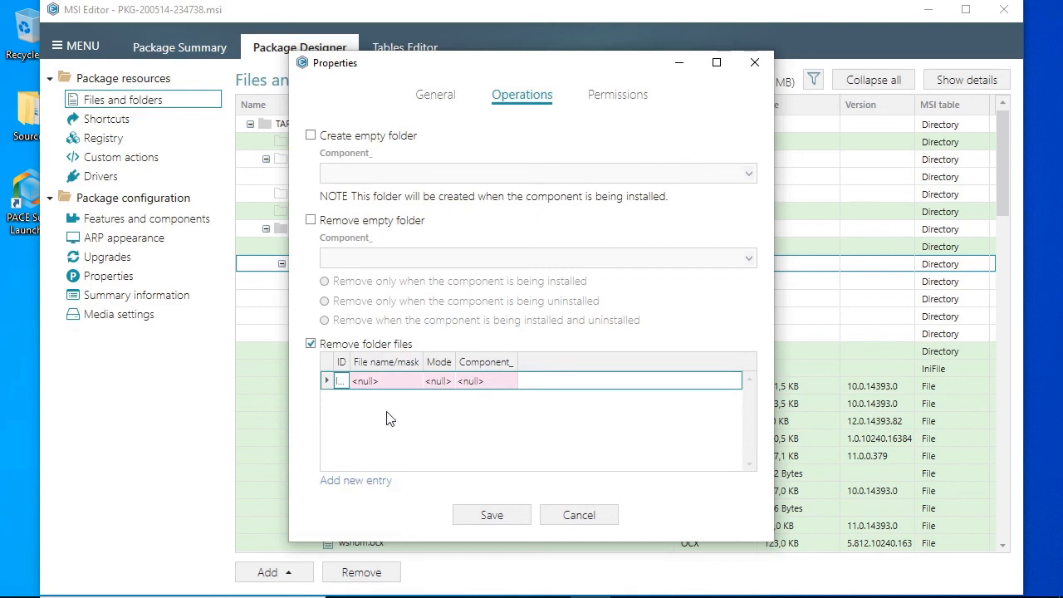
left_click(396, 382)
left_click(395, 380)
type("*.log")
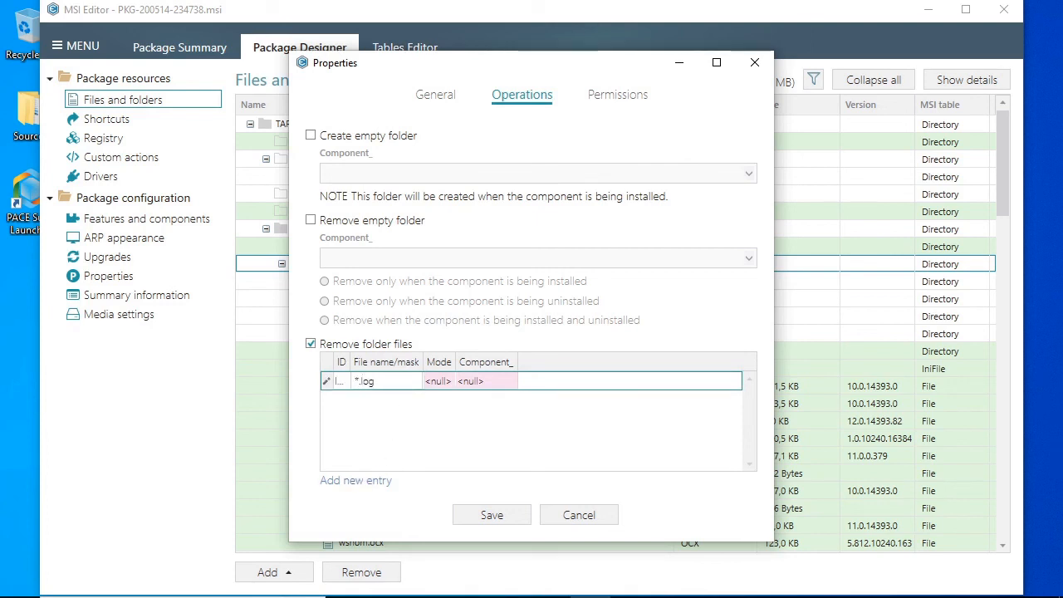
key("Tab")
Set the *.log removal entry's mode to 2 and its component to _0.1_Files, and save the folder properties
left_click(437, 380)
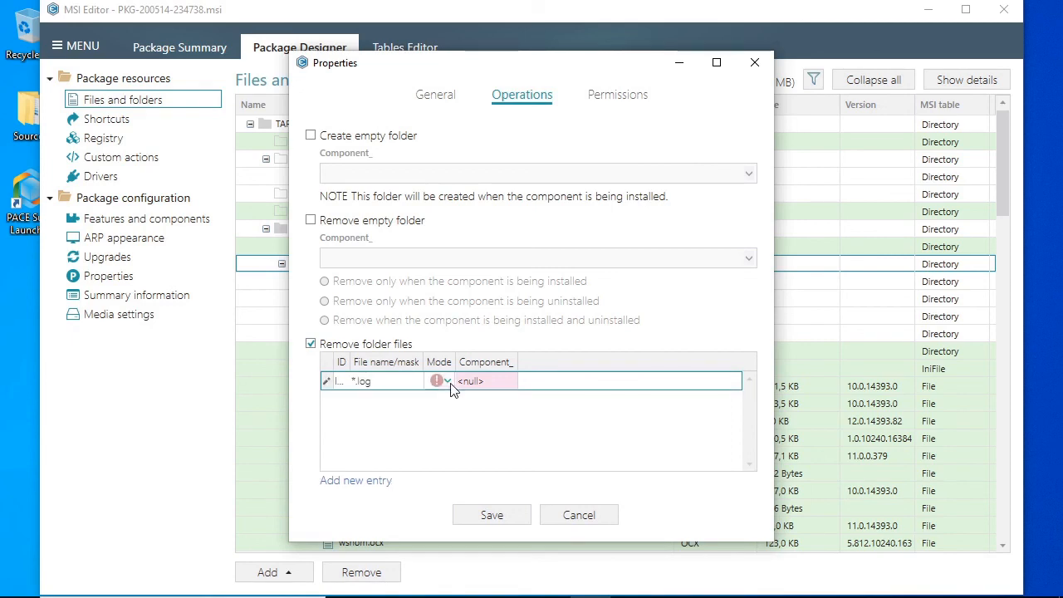
left_click(440, 380)
left_click(475, 417)
left_click(488, 382)
left_click(498, 382)
left_click(508, 381)
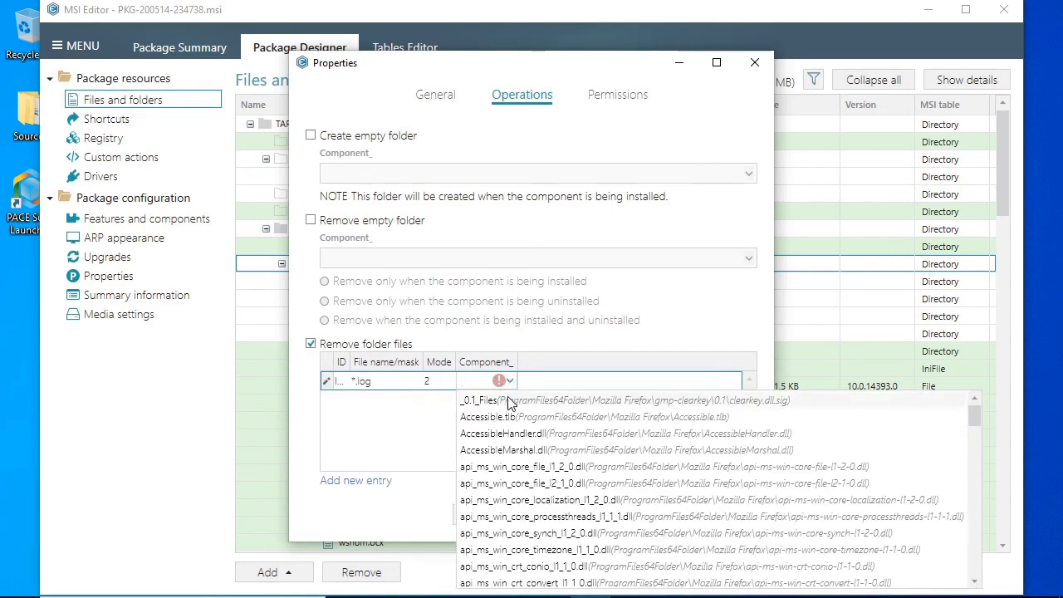
left_click(505, 400)
key("Tab")
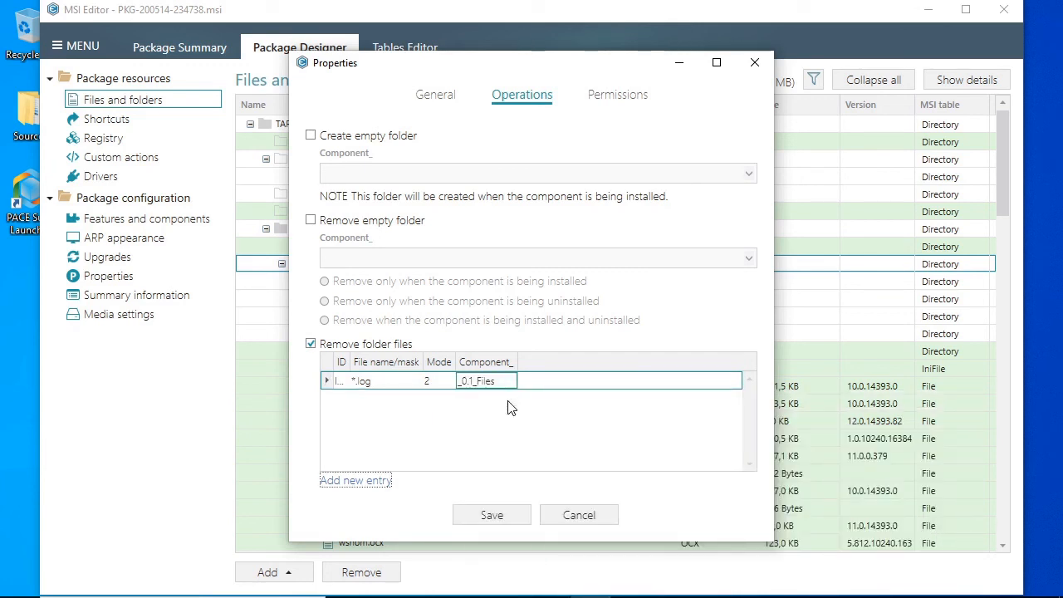
left_click(358, 140)
left_click(518, 516)
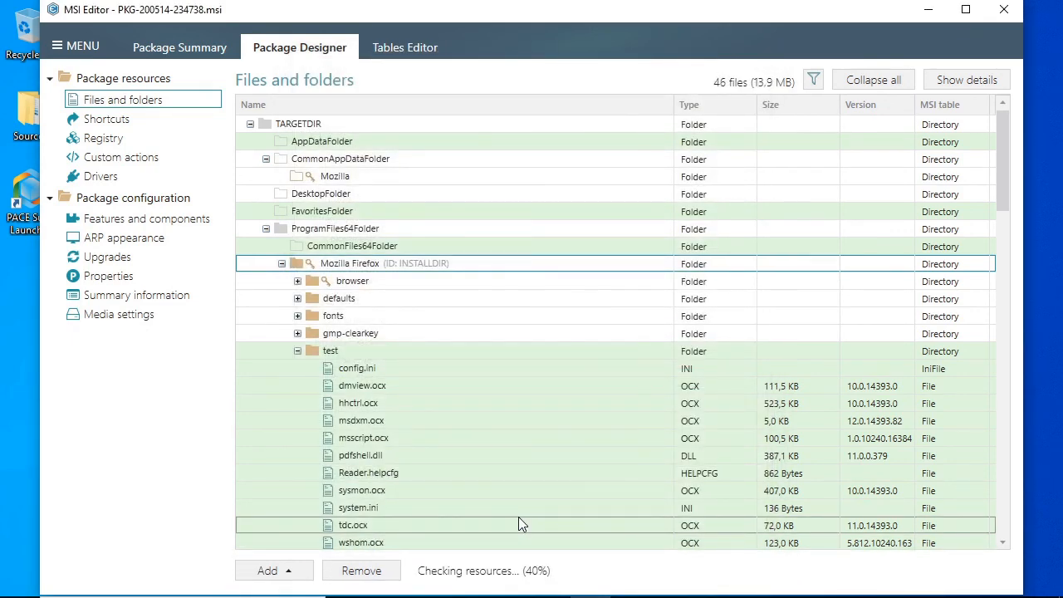